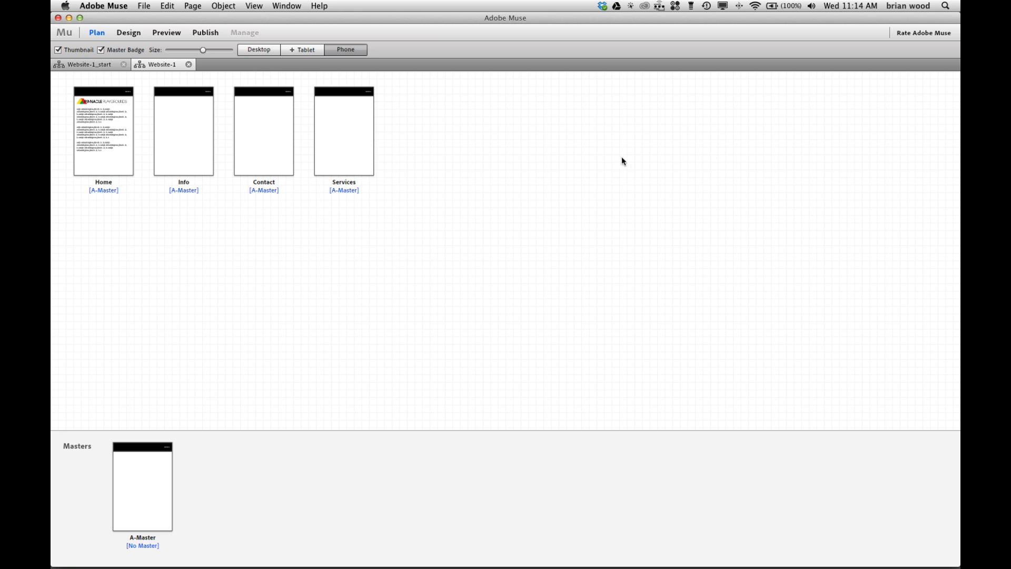
Preview the Website-1 phone site in the browser, toggle its menu open and closed, and return to Muse
{"action": "key", "text": "super+shift+e"}
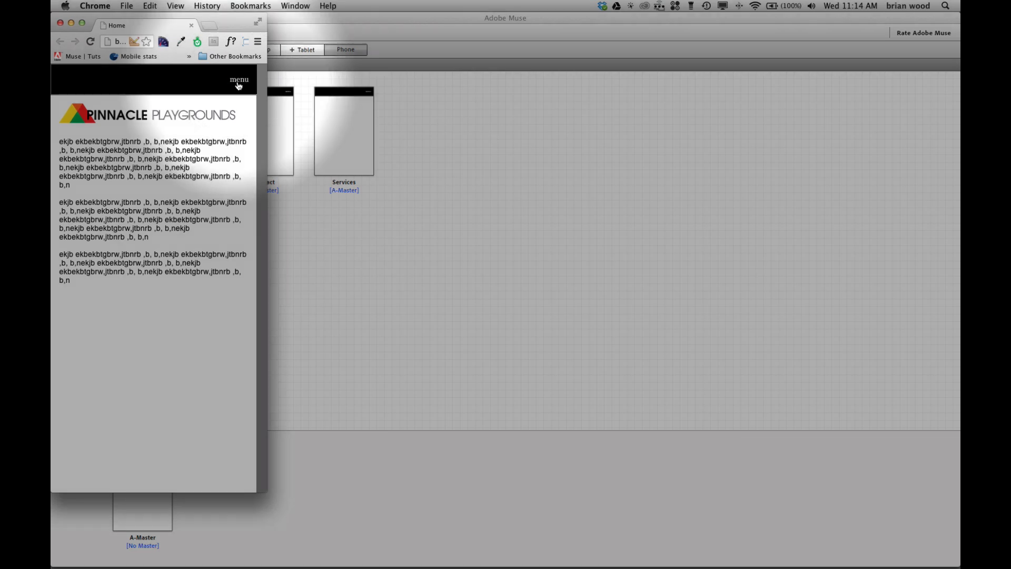
{"action": "left_click", "coordinate": [238, 84]}
{"action": "left_click", "coordinate": [238, 84]}
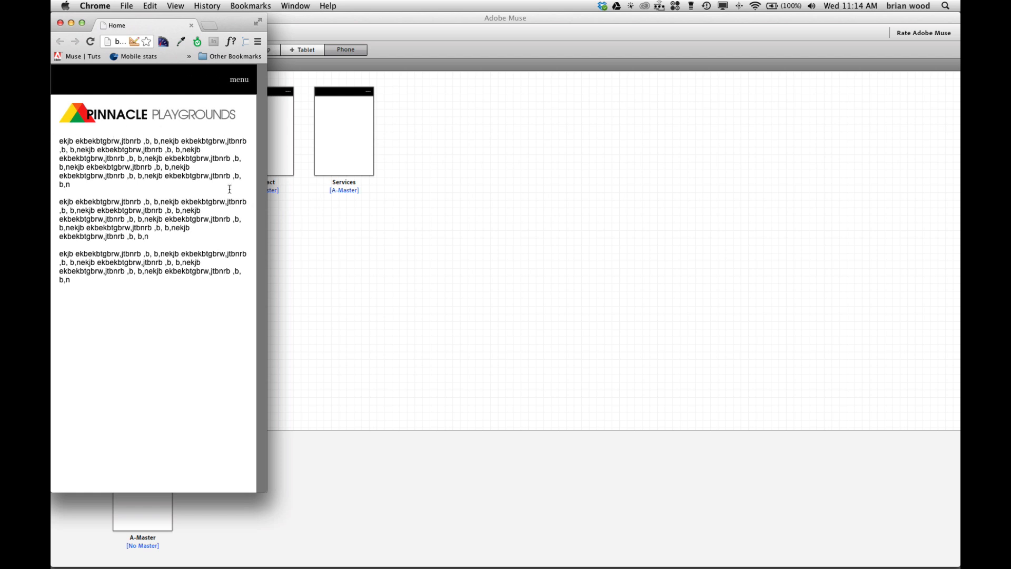
{"action": "left_click", "coordinate": [245, 80]}
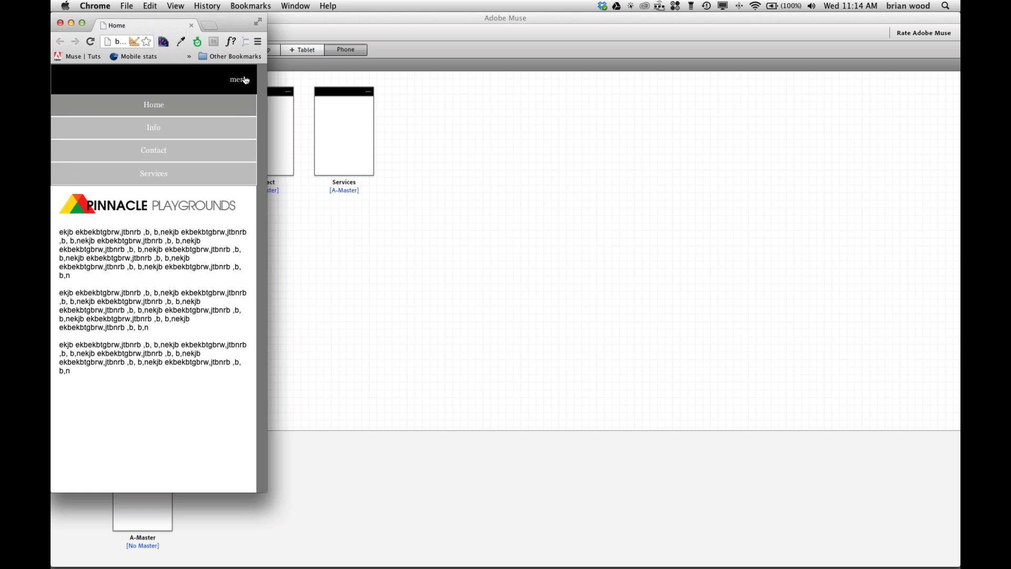
{"action": "left_click", "coordinate": [407, 210]}
Open the phone layout's Home page in the Website-1_start site and go to its A-Master page
{"action": "left_click", "coordinate": [87, 64]}
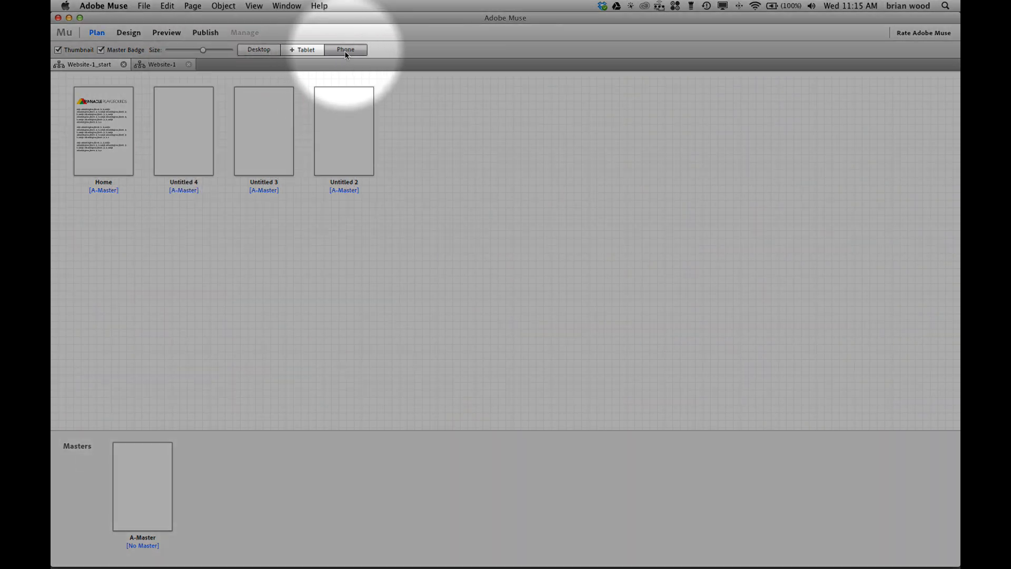
{"action": "left_click", "coordinate": [345, 52]}
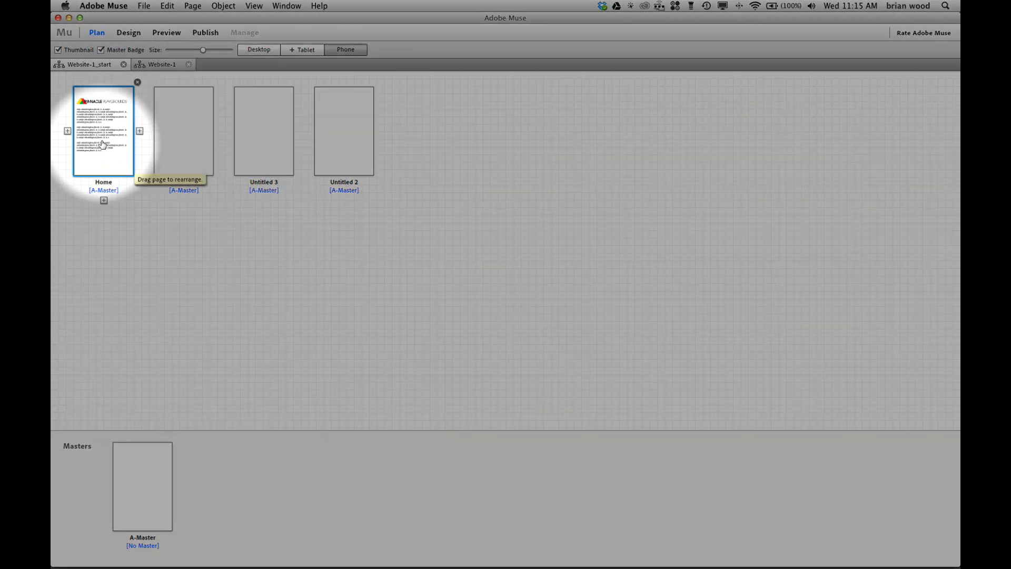
{"action": "double_click", "coordinate": [103, 144]}
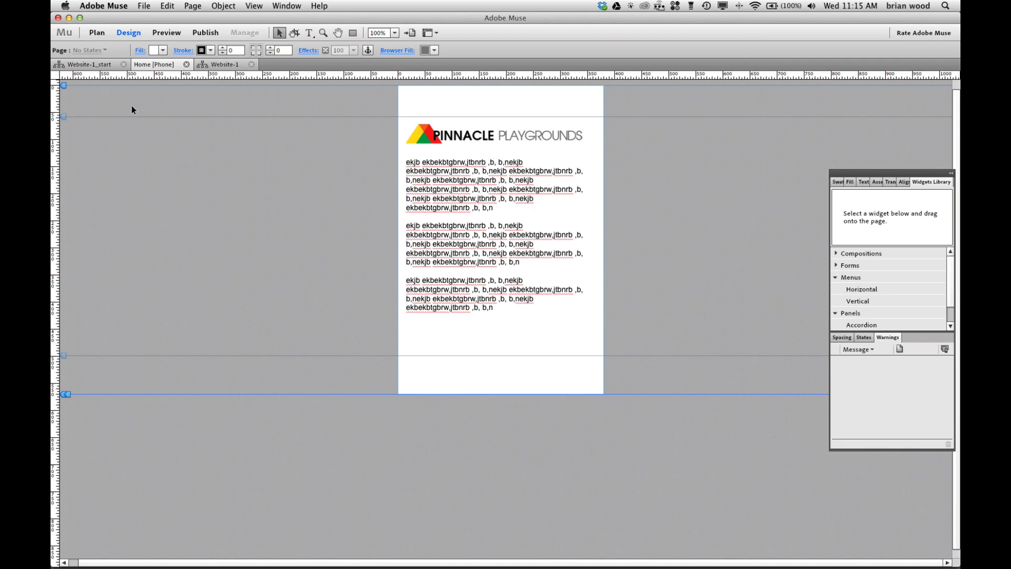
{"action": "right_click", "coordinate": [429, 95]}
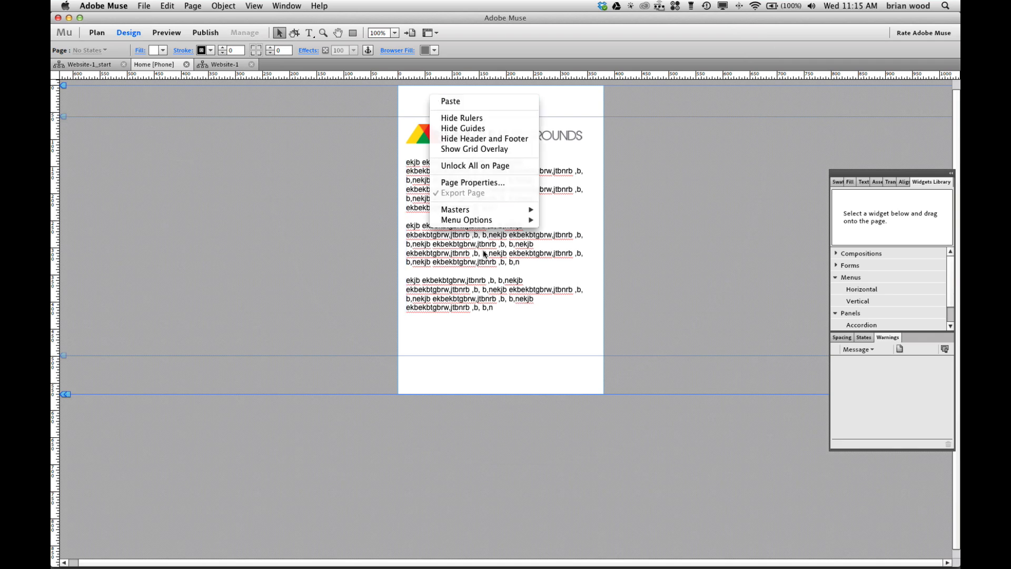
{"action": "mouse_move", "coordinate": [499, 211]}
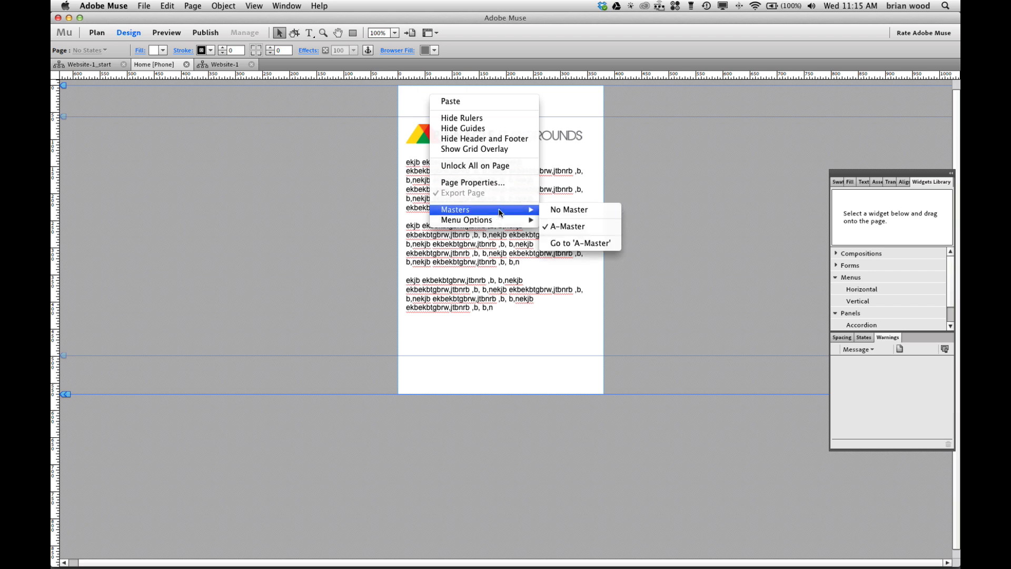
{"action": "left_click", "coordinate": [581, 243]}
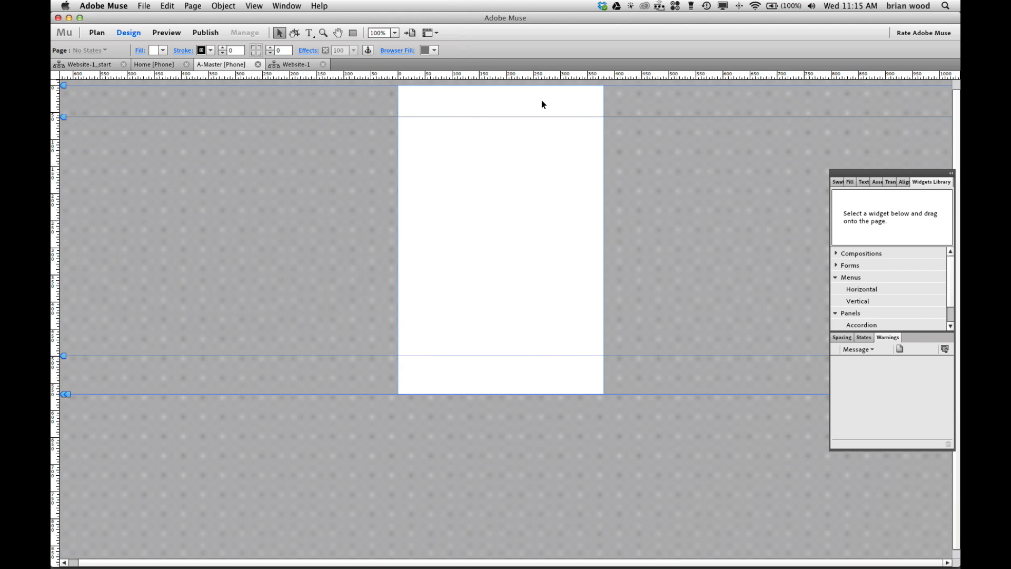
Place an Accordion widget near the top of the A-Master page, at about X 39, Y 24
{"action": "left_click_drag", "start_coordinate": [864, 175], "coordinate": [822, 100]}
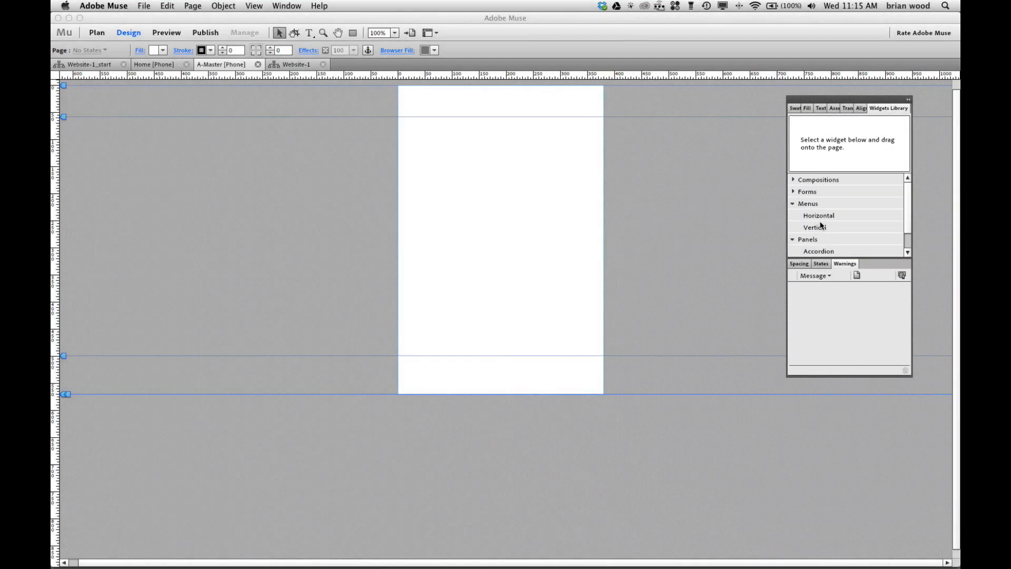
{"action": "scroll", "coordinate": [815, 228], "scroll_direction": "down", "scroll_amount": 2}
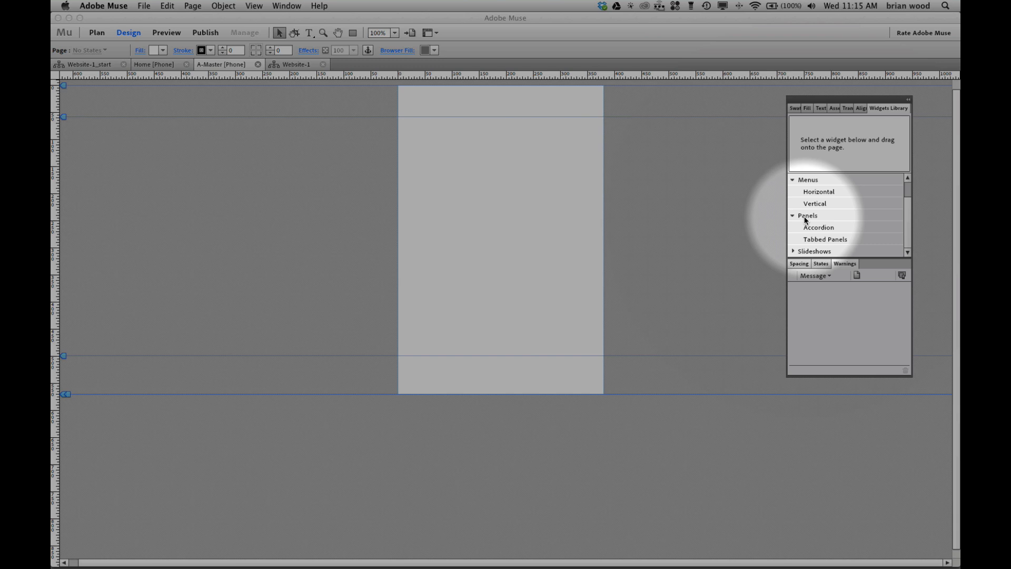
{"action": "left_click", "coordinate": [822, 228]}
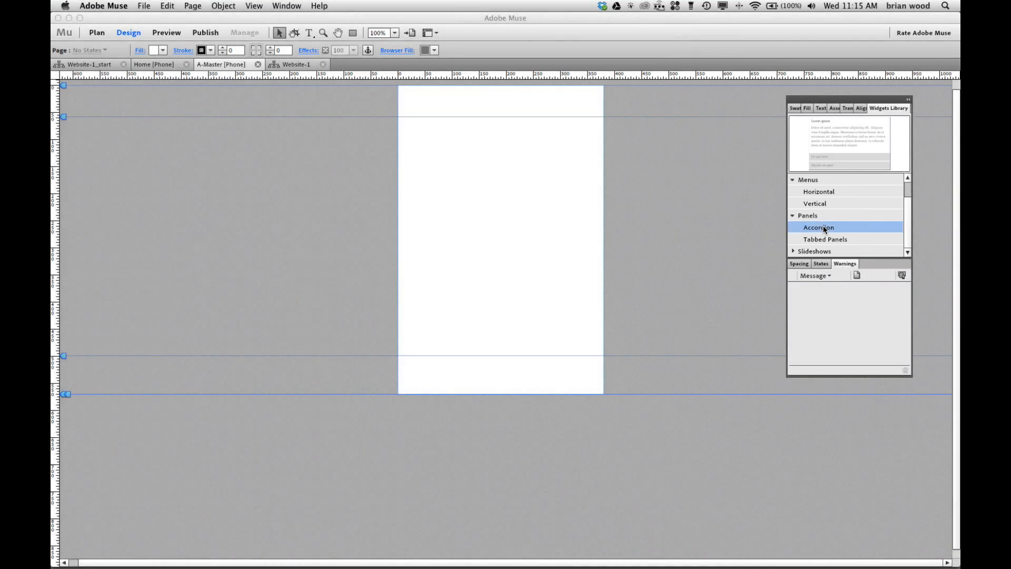
{"action": "left_click_drag", "start_coordinate": [825, 229], "coordinate": [419, 100]}
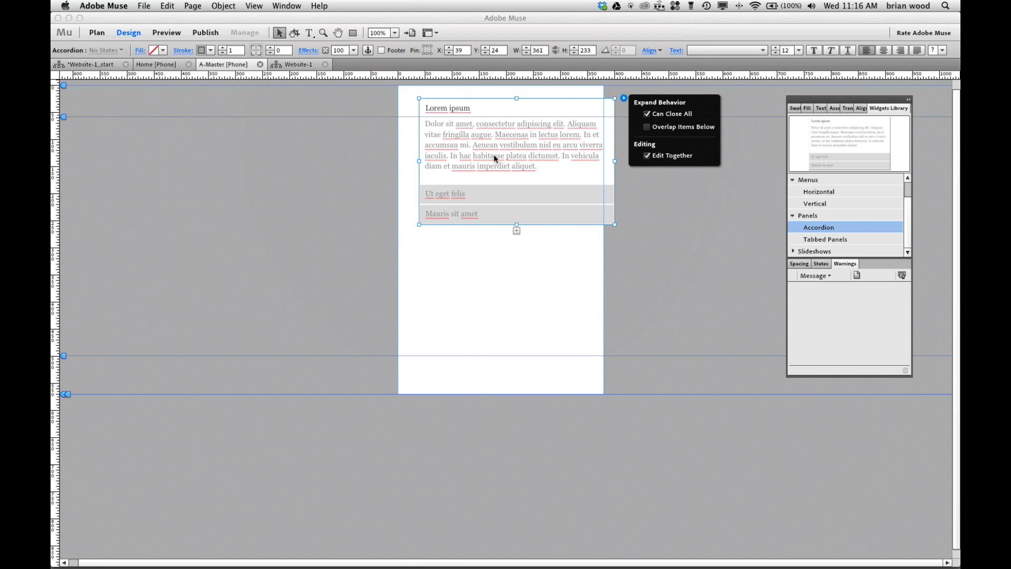
Delete the "Ut eget felis" and "Mauris sit amet" panels from the accordion, leaving only the first one
{"action": "left_click", "coordinate": [474, 195]}
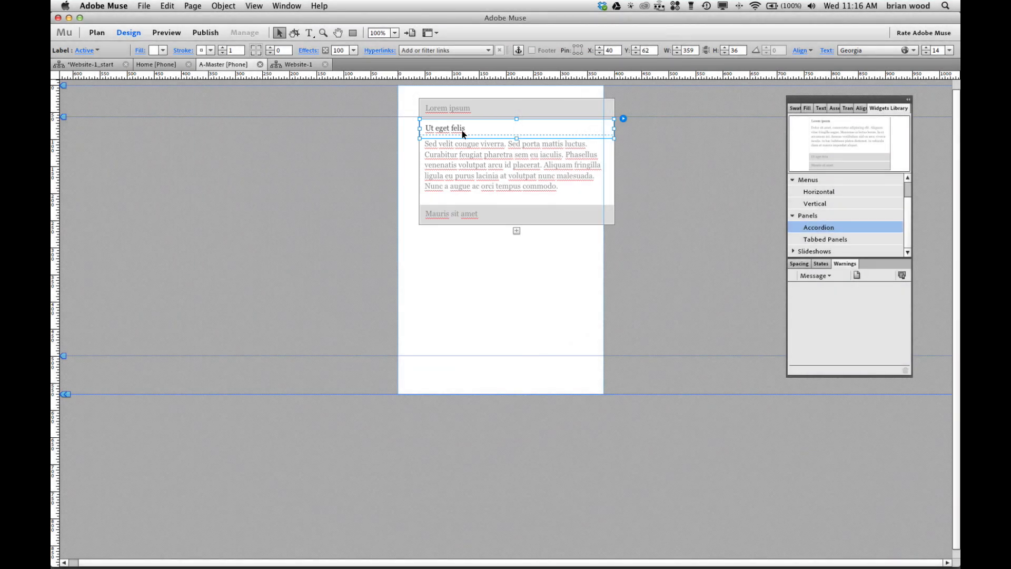
{"action": "key", "text": "Delete"}
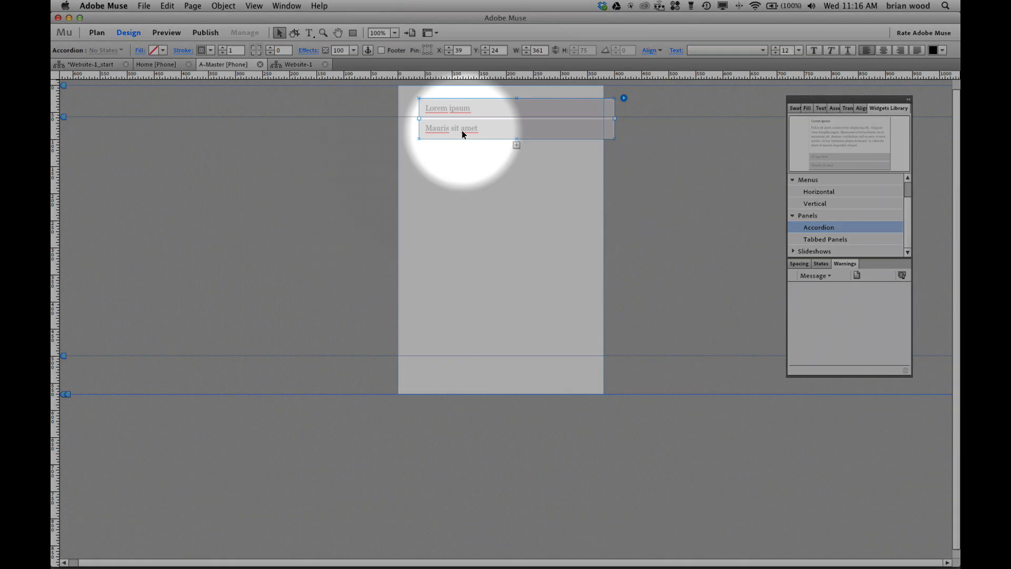
{"action": "left_click", "coordinate": [449, 131]}
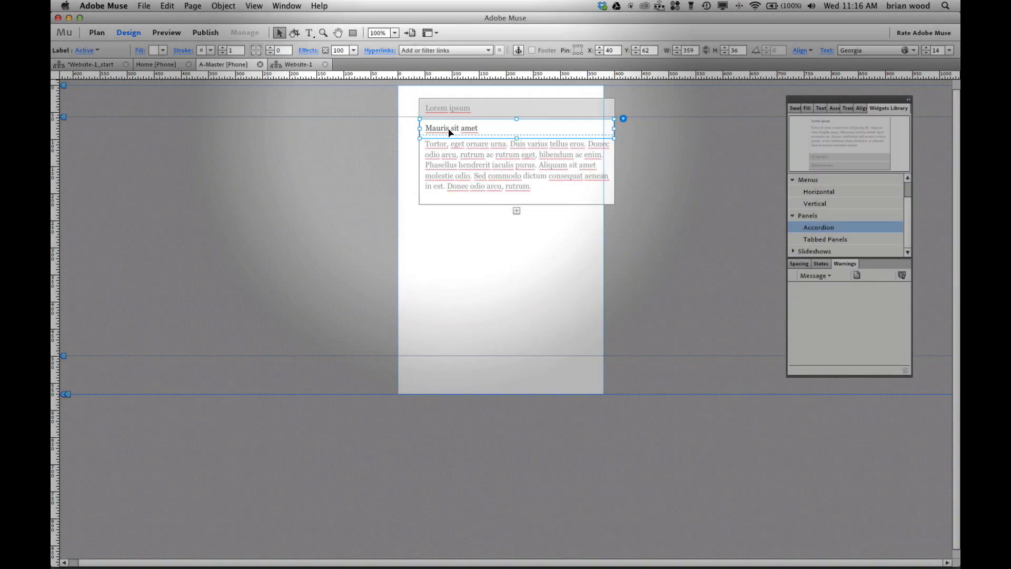
{"action": "key", "text": "Delete"}
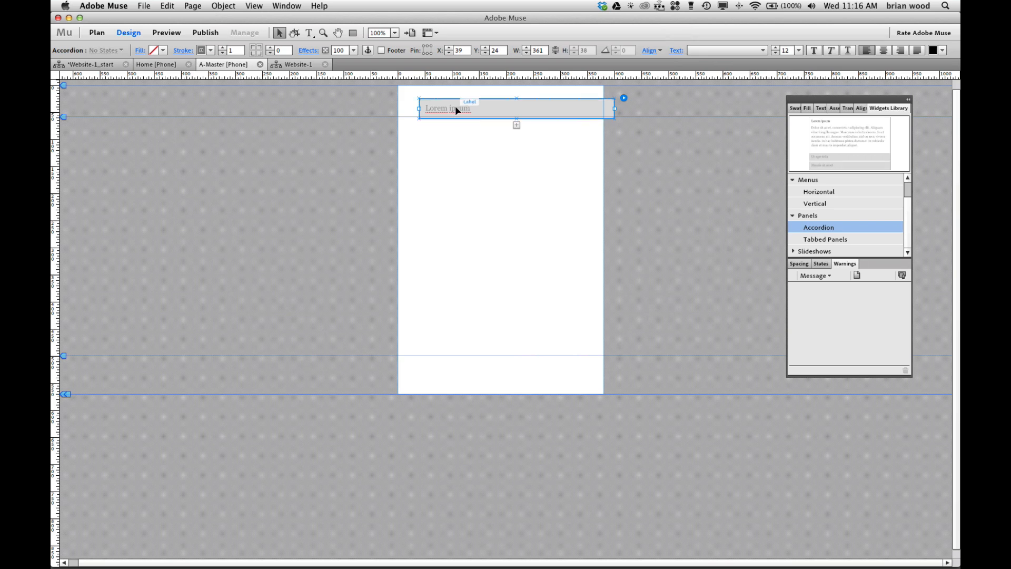
Move the accordion to the page's top-left corner and enlarge its label to about 378 by 57, spanning the page width
{"action": "left_click_drag", "start_coordinate": [456, 110], "coordinate": [433, 122]}
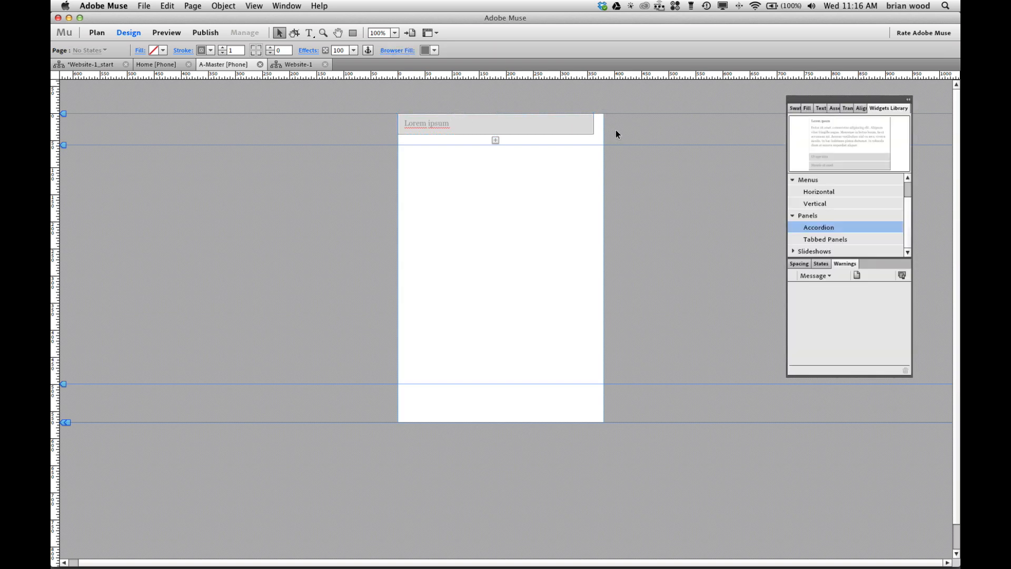
{"action": "left_click", "coordinate": [477, 127]}
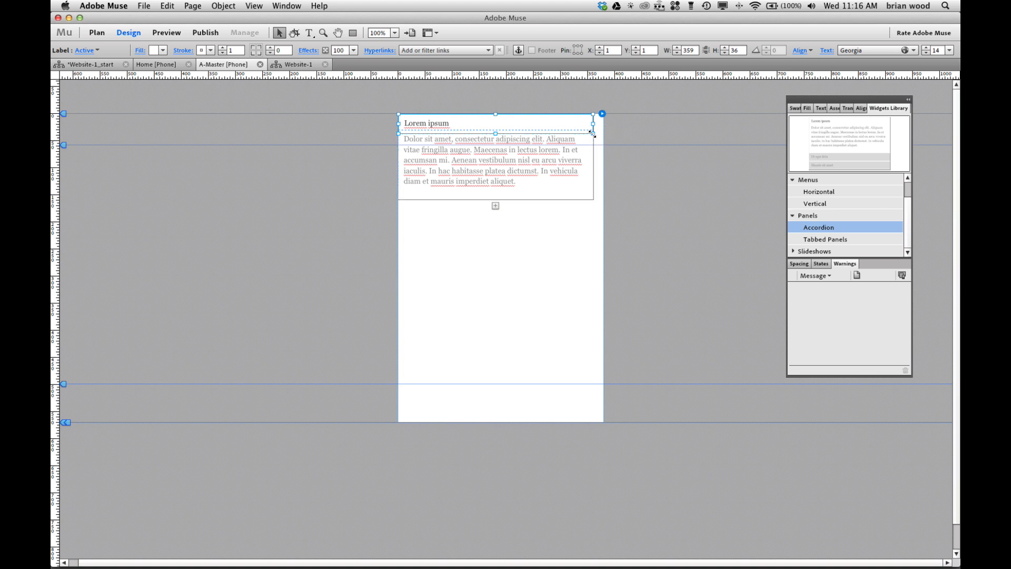
{"action": "left_click_drag", "start_coordinate": [592, 133], "coordinate": [602, 142]}
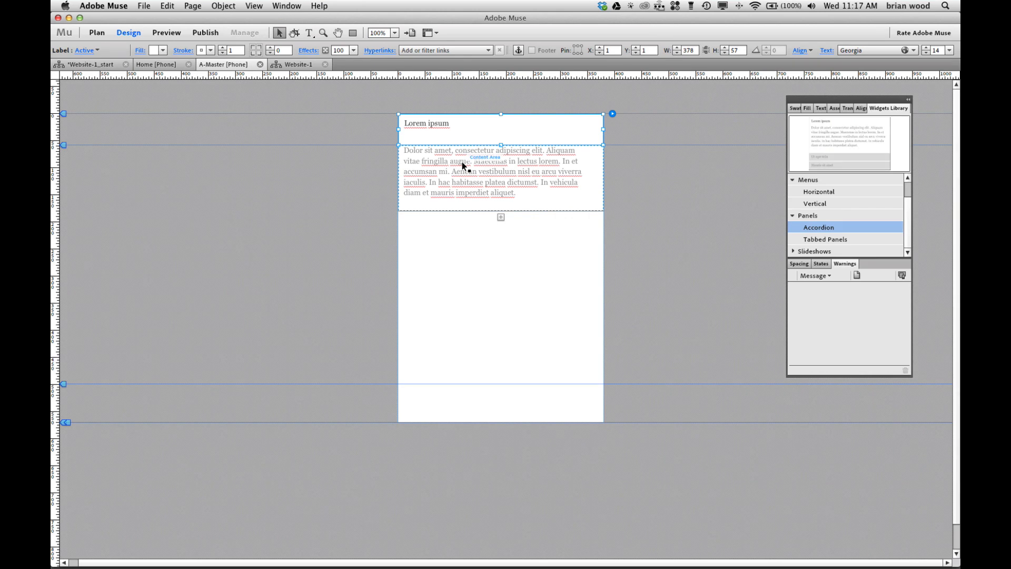
Delete the placeholder text frame from the accordion's content area
{"action": "left_click", "coordinate": [462, 162]}
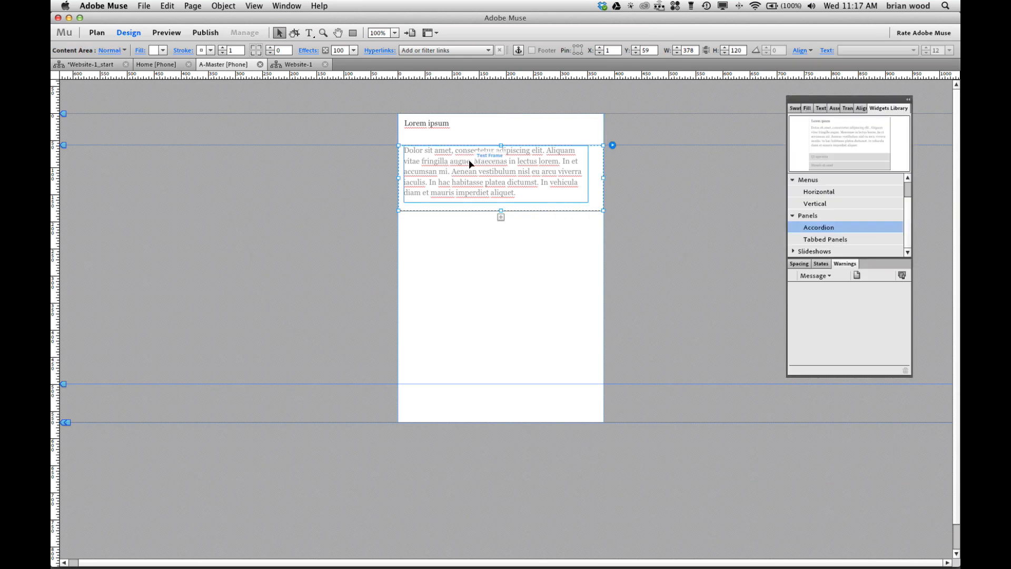
{"action": "left_click", "coordinate": [469, 160]}
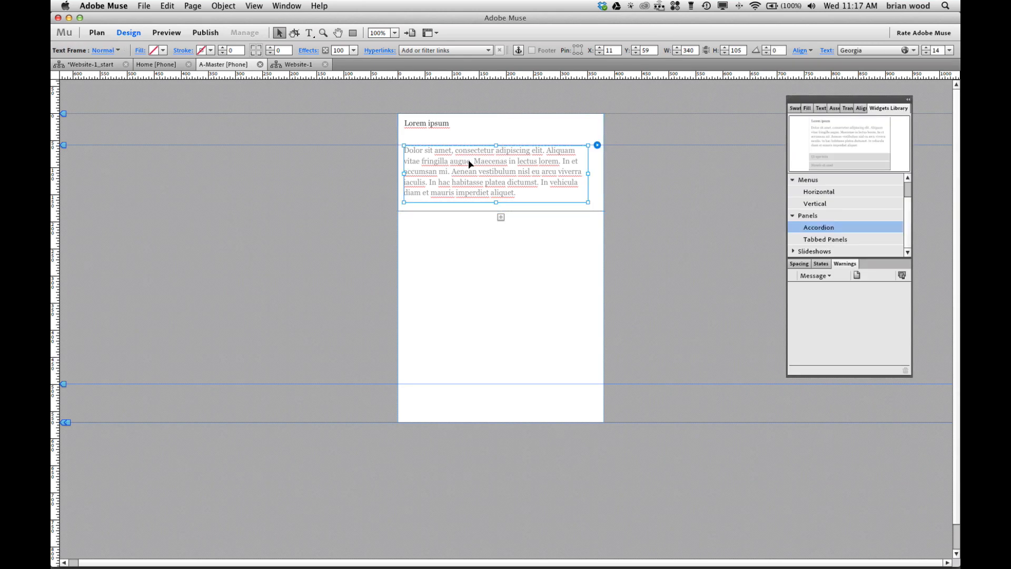
{"action": "key", "text": "Delete"}
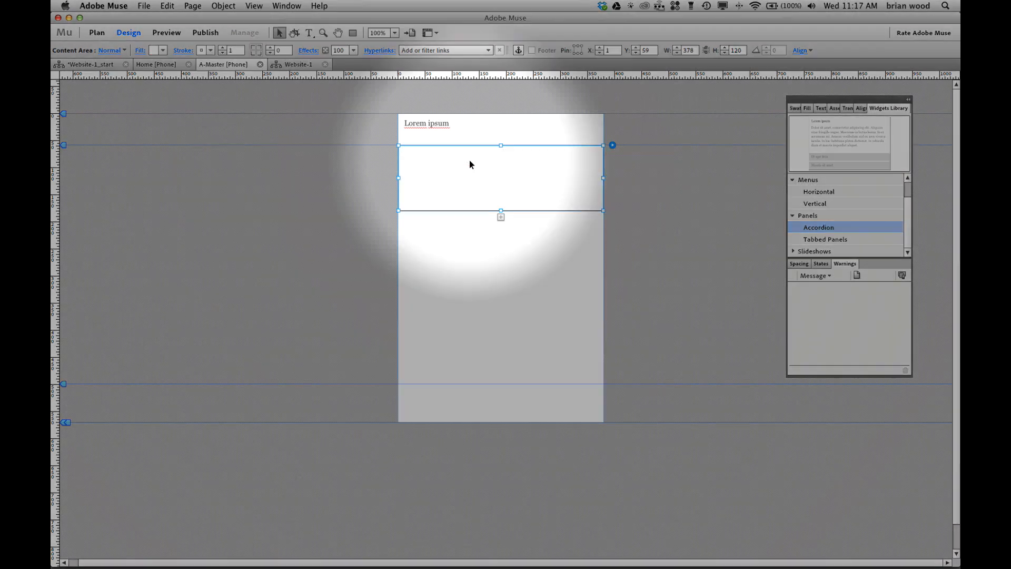
Add a Vertical menu widget inside the accordion's content area and align it to the area's top-left corner at X 0, Y 59
{"action": "left_click", "coordinate": [815, 203]}
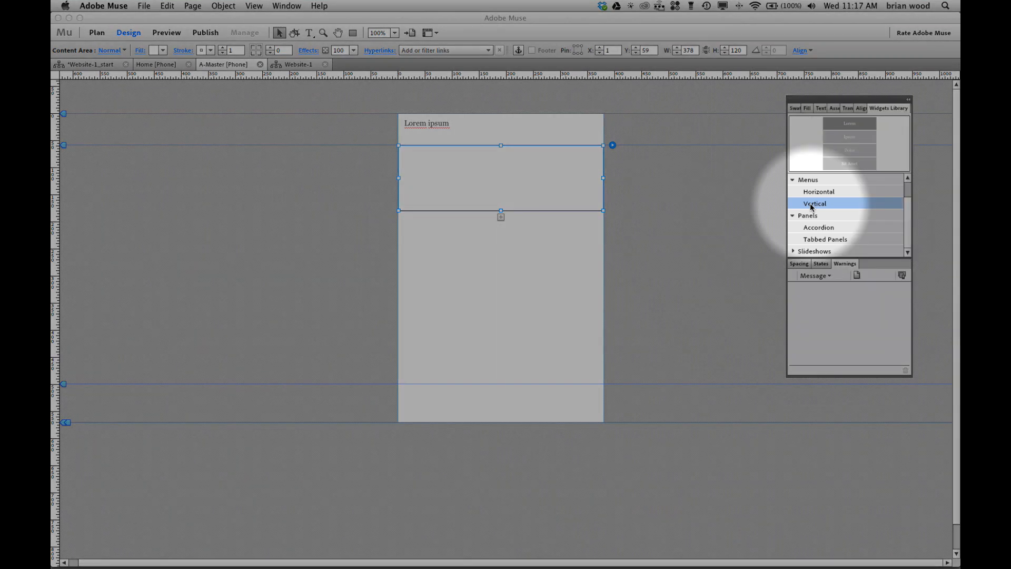
{"action": "left_click_drag", "start_coordinate": [814, 204], "coordinate": [430, 163]}
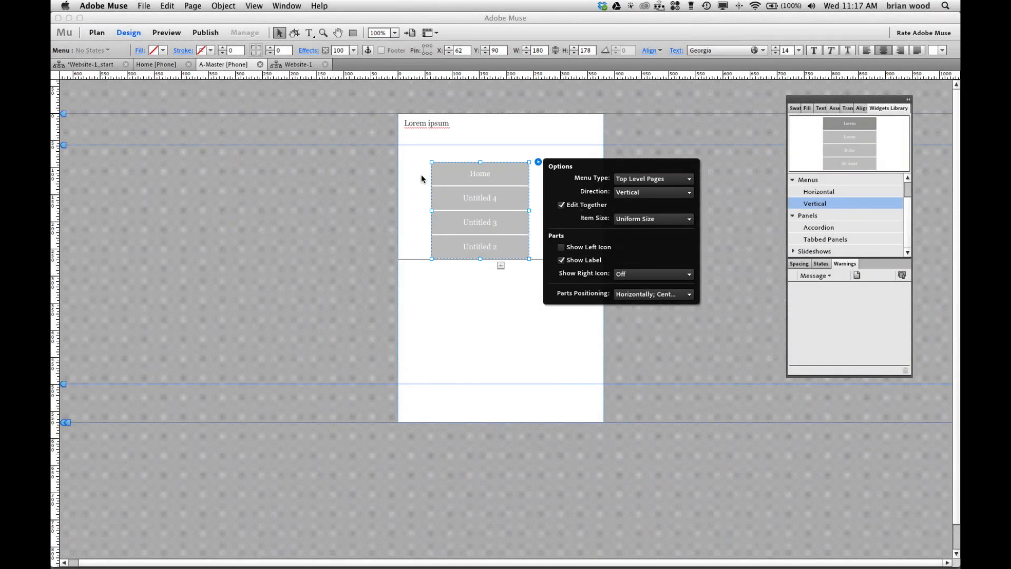
{"action": "left_click", "coordinate": [418, 171]}
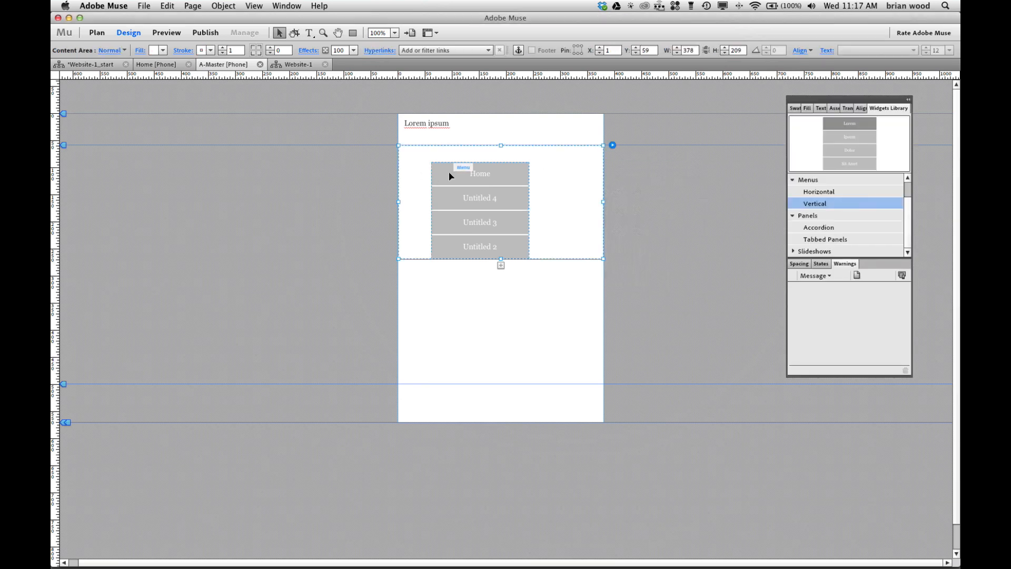
{"action": "left_click_drag", "start_coordinate": [445, 170], "coordinate": [423, 160]}
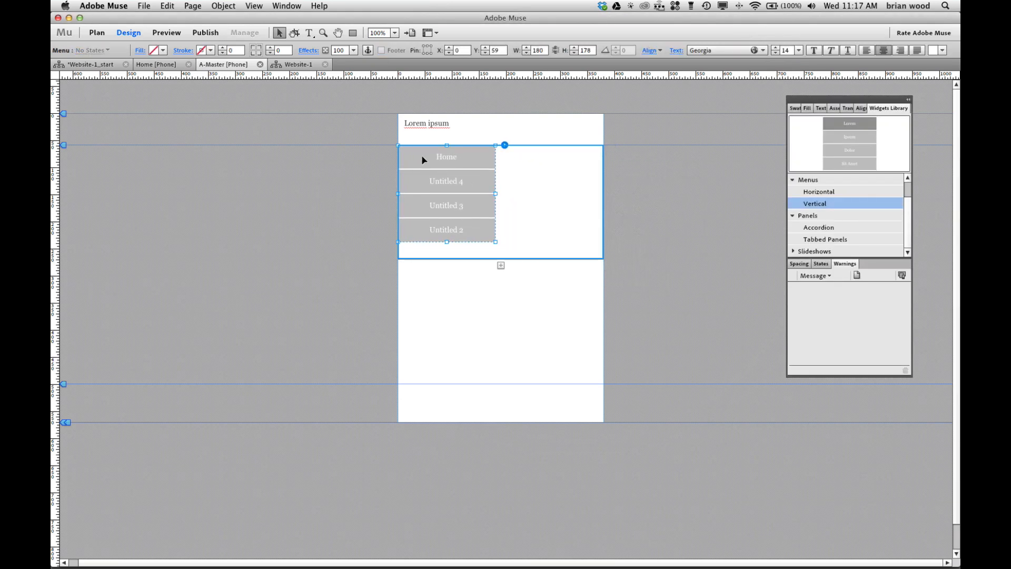
{"action": "left_click_drag", "start_coordinate": [421, 159], "coordinate": [420, 160]}
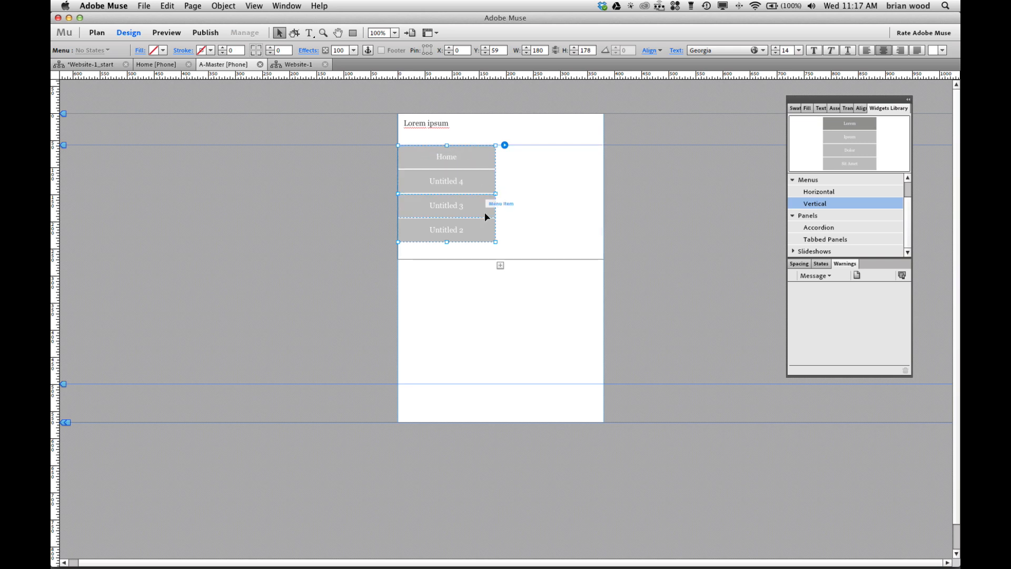
Stretch the menu across the page width to about 379 by 189 and shrink the accordion's content area to the menu's height
{"action": "left_click_drag", "start_coordinate": [497, 241], "coordinate": [603, 249]}
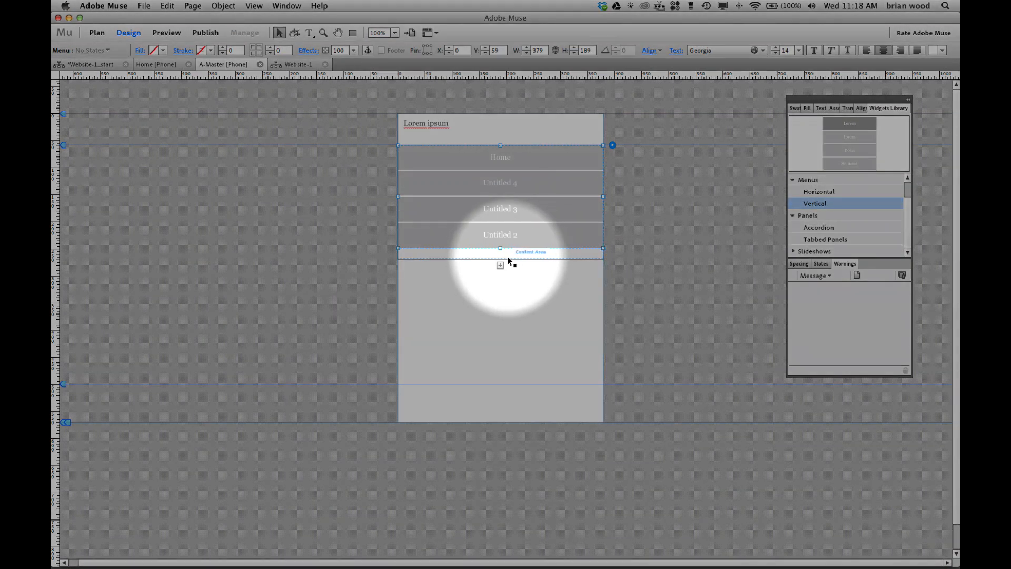
{"action": "left_click", "coordinate": [508, 257]}
{"action": "left_click_drag", "start_coordinate": [501, 258], "coordinate": [501, 248]}
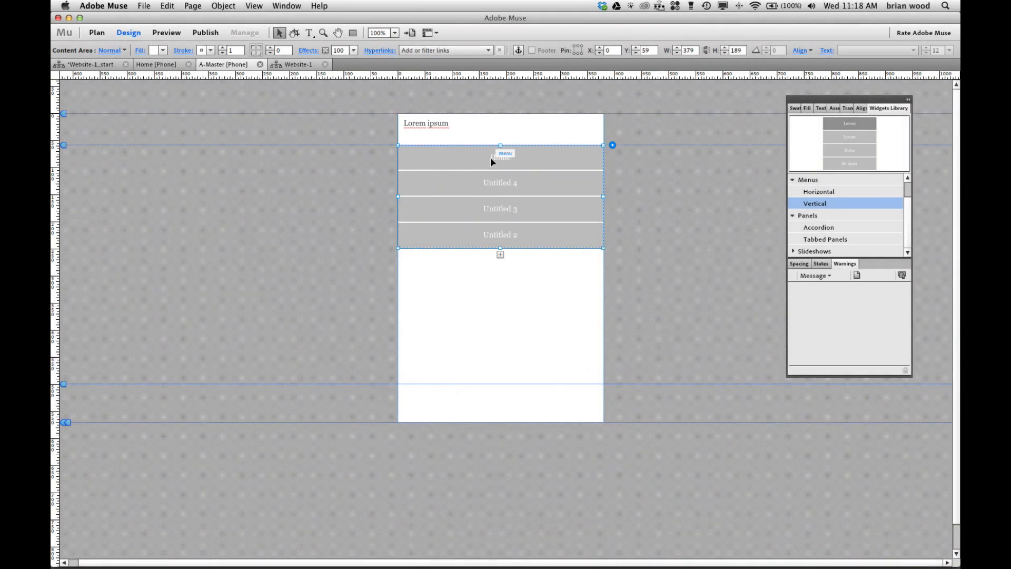
{"action": "left_click", "coordinate": [491, 157]}
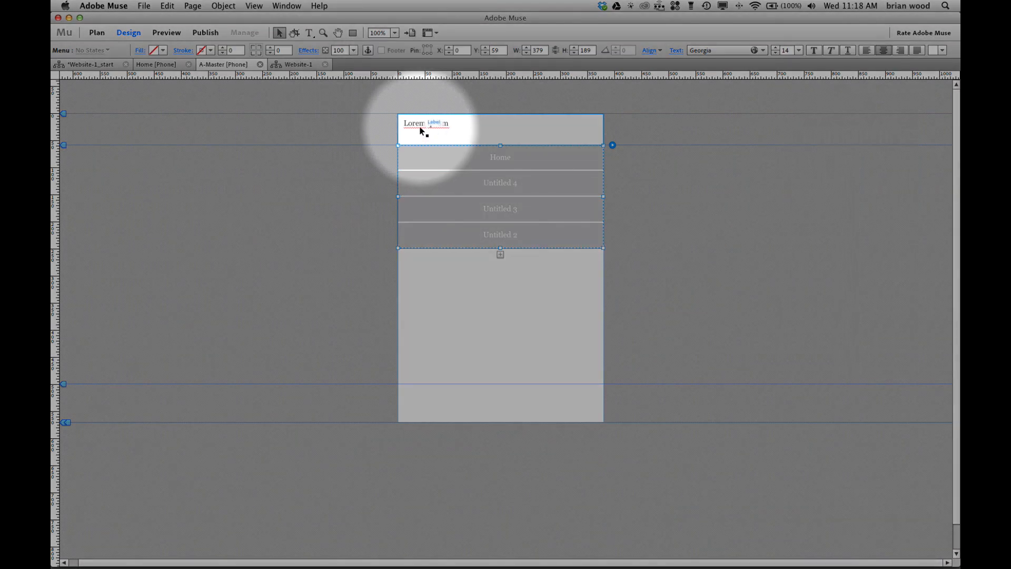
Fill the accordion label's Normal state with gray 7F7F7F and set its stroke to 0
{"action": "left_click", "coordinate": [421, 130]}
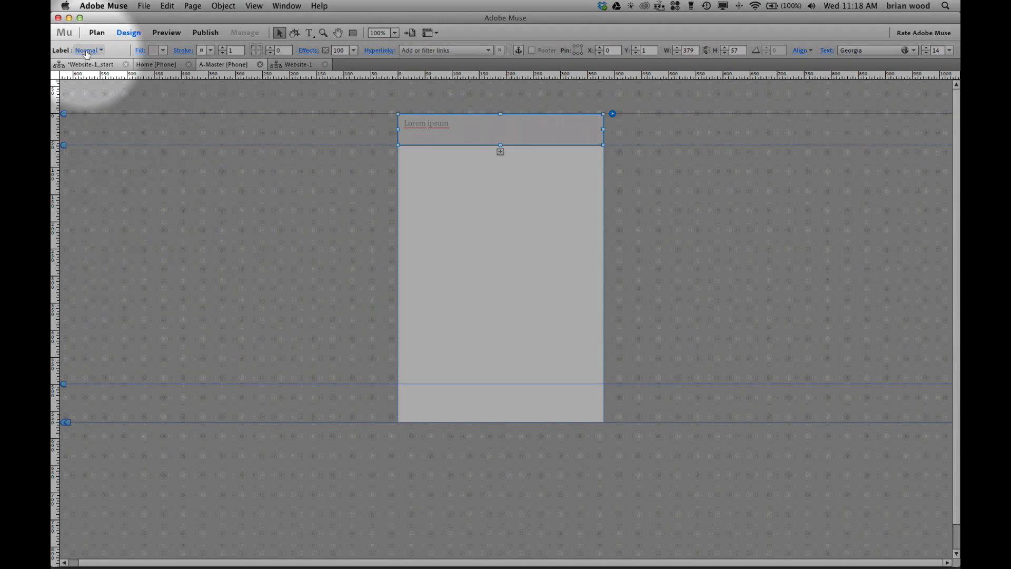
{"action": "left_click", "coordinate": [85, 51]}
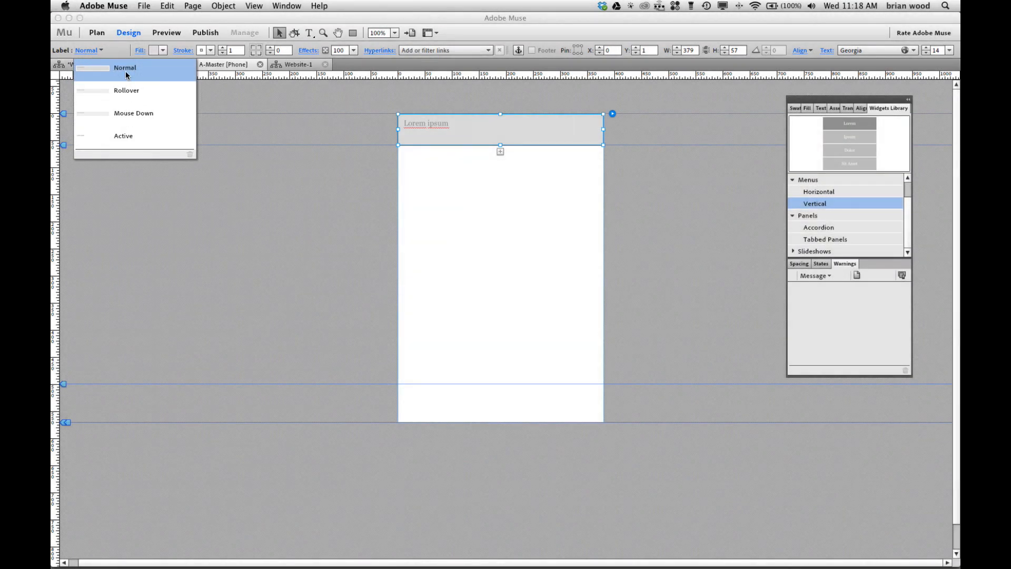
{"action": "left_click", "coordinate": [164, 49]}
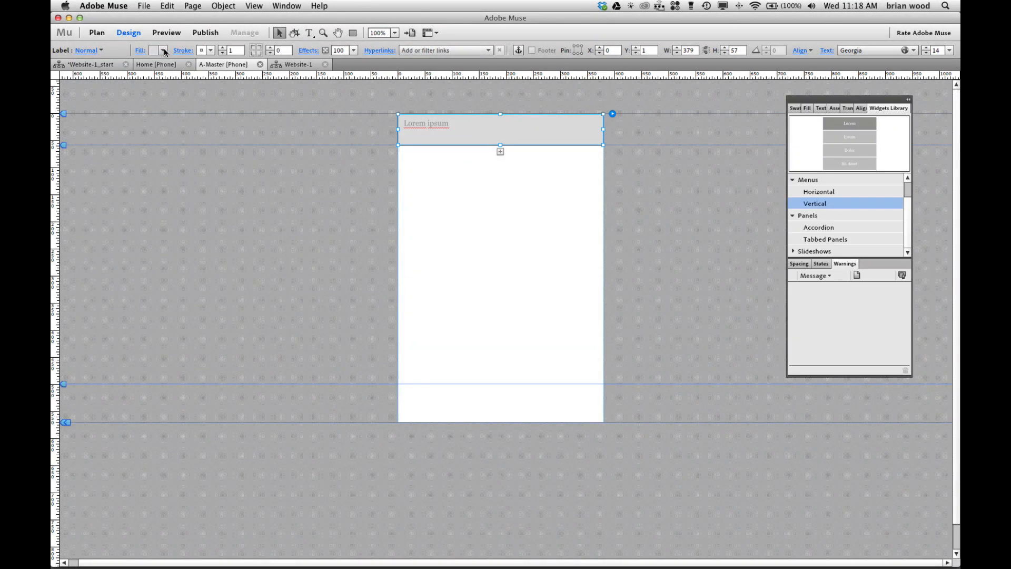
{"action": "left_click", "coordinate": [163, 49]}
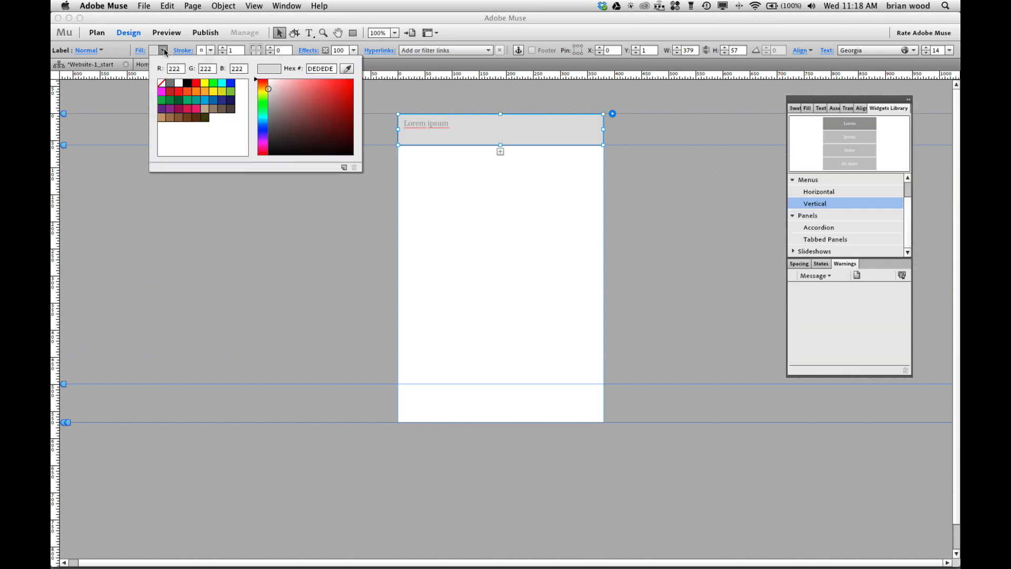
{"action": "left_click", "coordinate": [172, 83]}
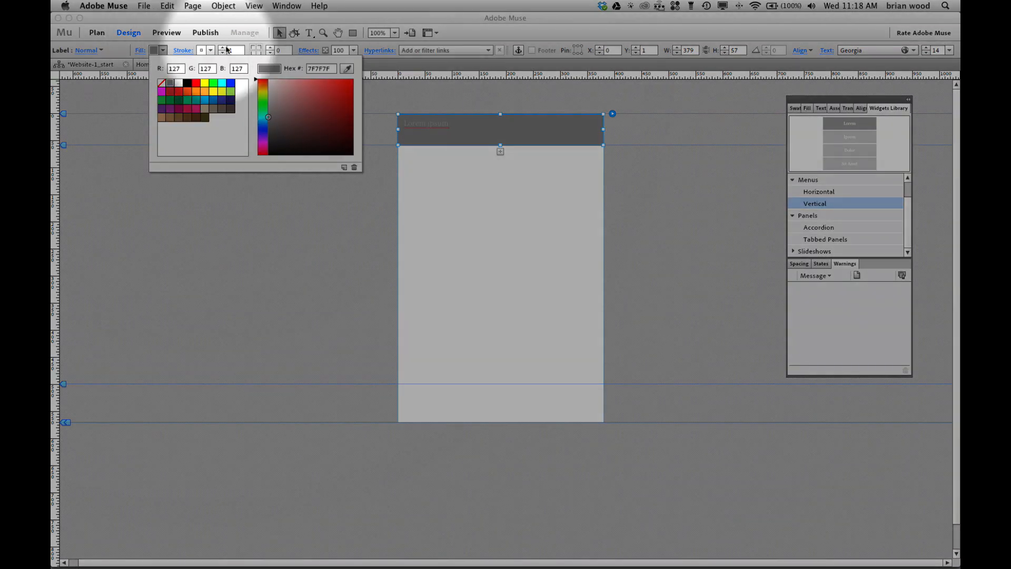
{"action": "left_click", "coordinate": [226, 44]}
{"action": "left_click", "coordinate": [221, 53]}
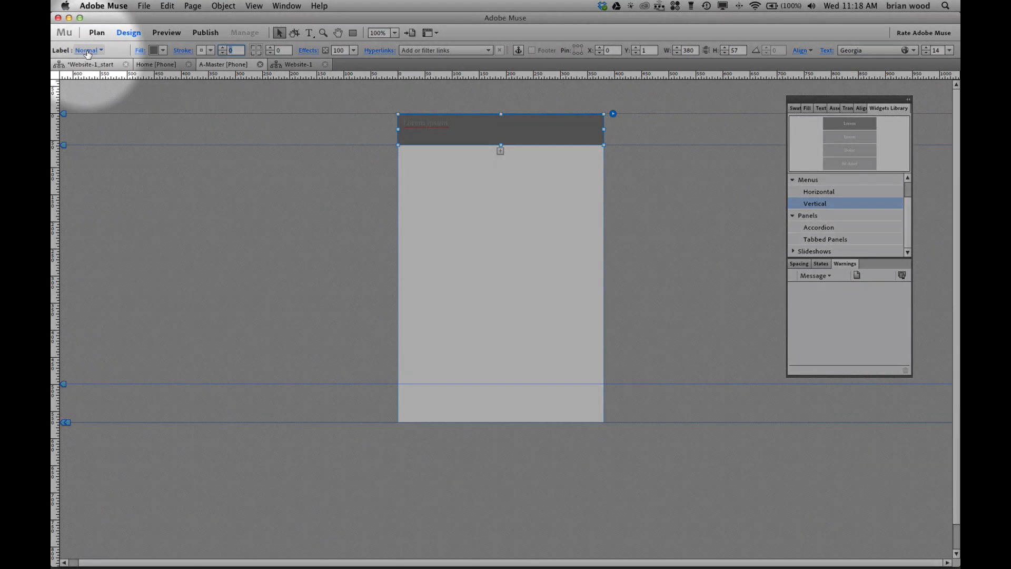
Reset the accordion label's Rollover and Active states to match the Normal state, then return to Normal
{"action": "left_click", "coordinate": [88, 50]}
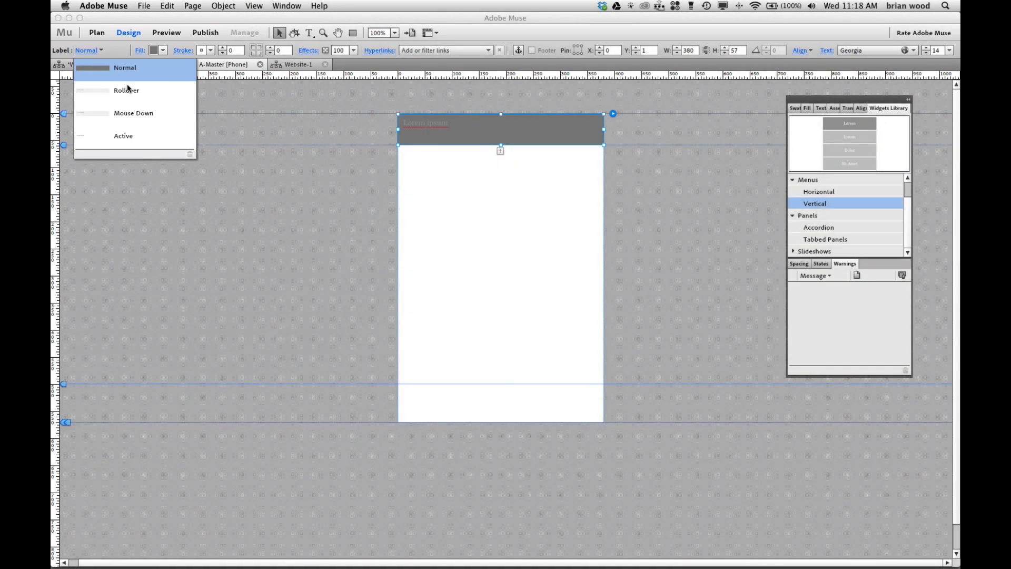
{"action": "left_click", "coordinate": [128, 90]}
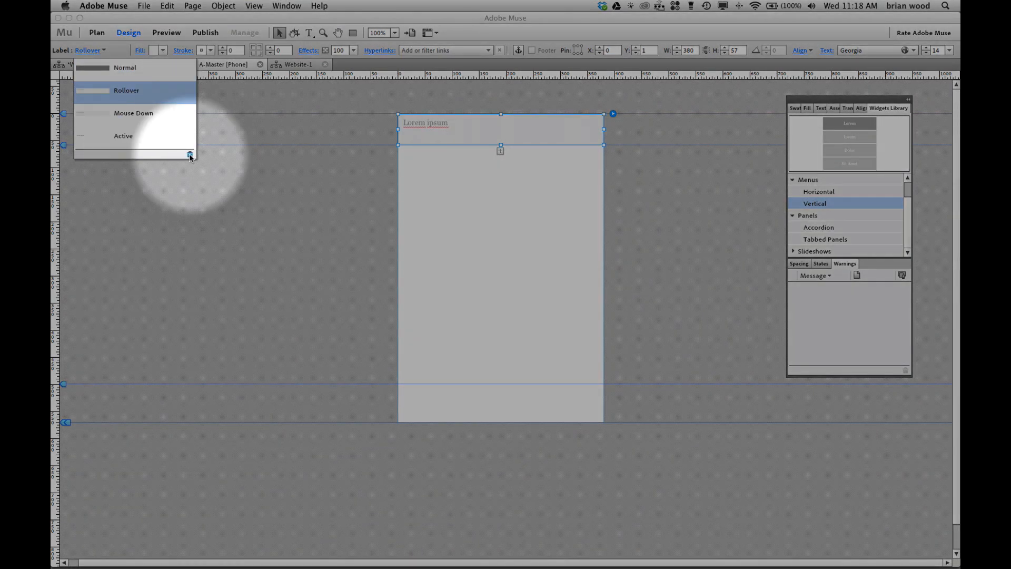
{"action": "left_click", "coordinate": [190, 155]}
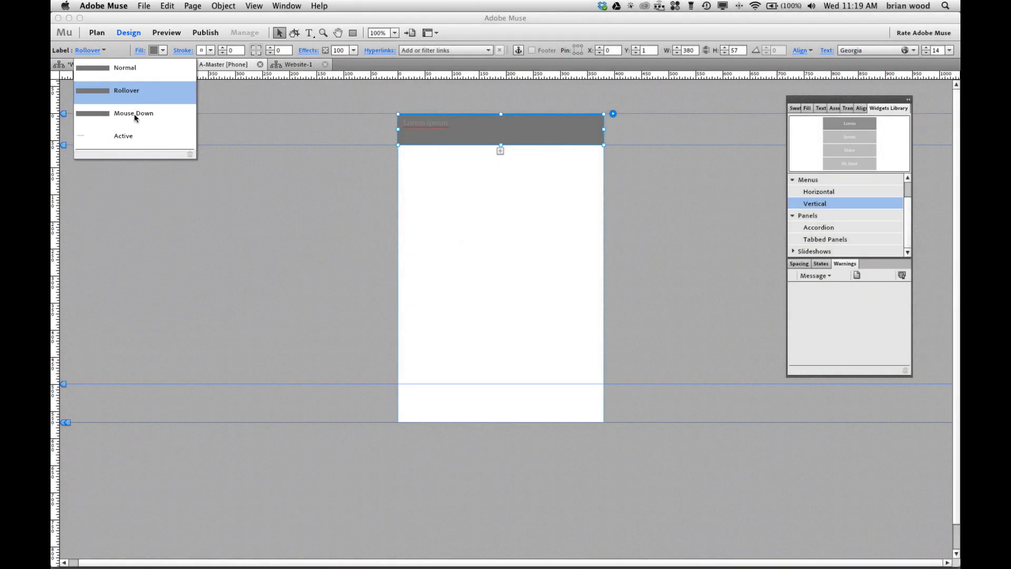
{"action": "left_click", "coordinate": [128, 136]}
{"action": "left_click", "coordinate": [190, 155]}
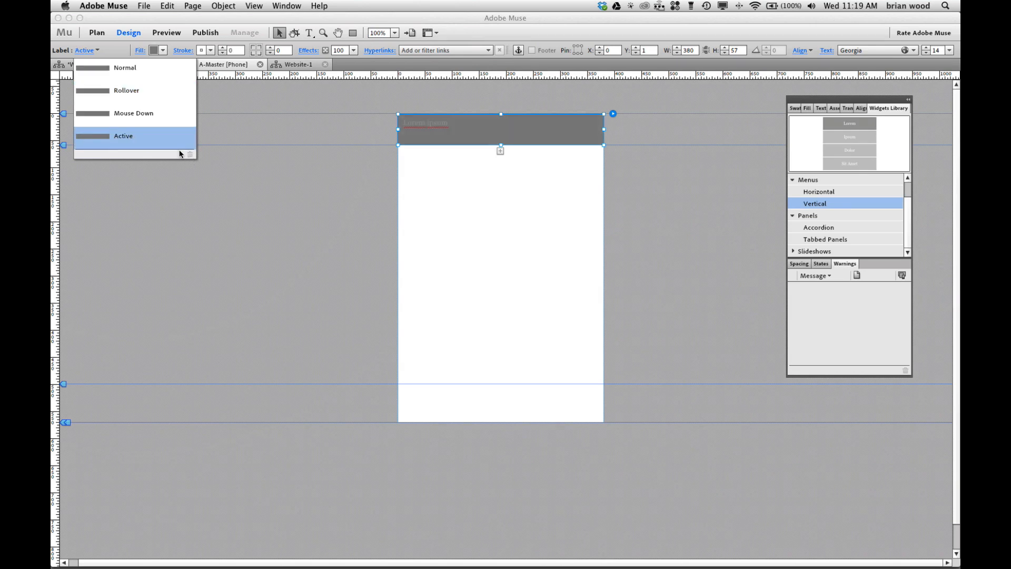
{"action": "left_click", "coordinate": [121, 74]}
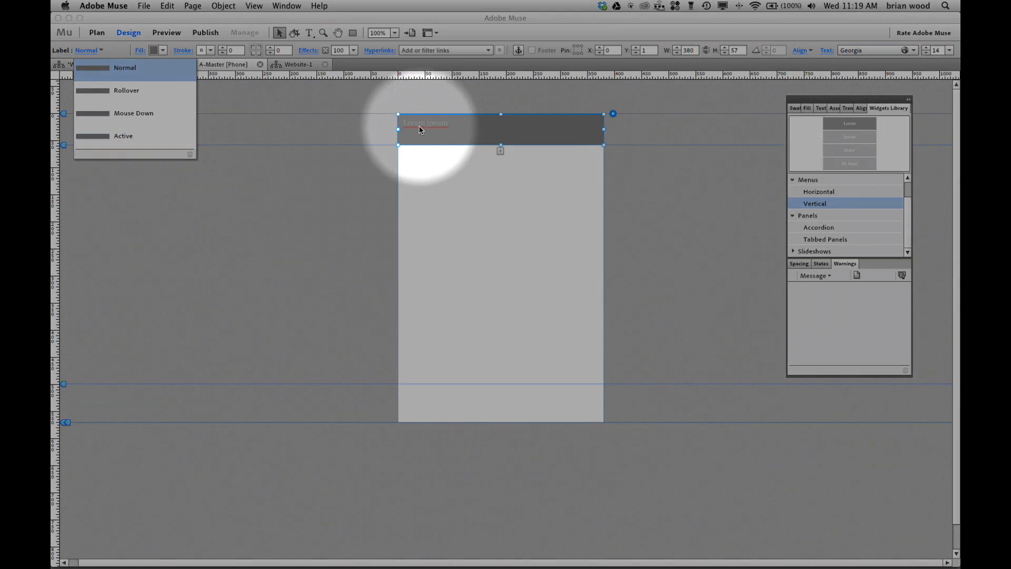
Set the label's text color to white (FFFFFF) and right-align the text
{"action": "left_click", "coordinate": [426, 132]}
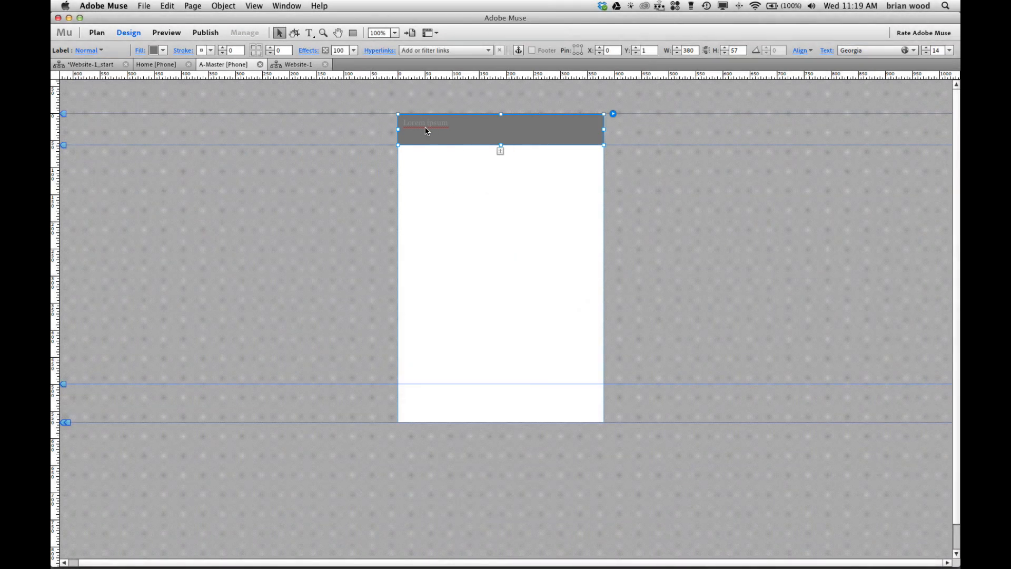
{"action": "left_click", "coordinate": [822, 109]}
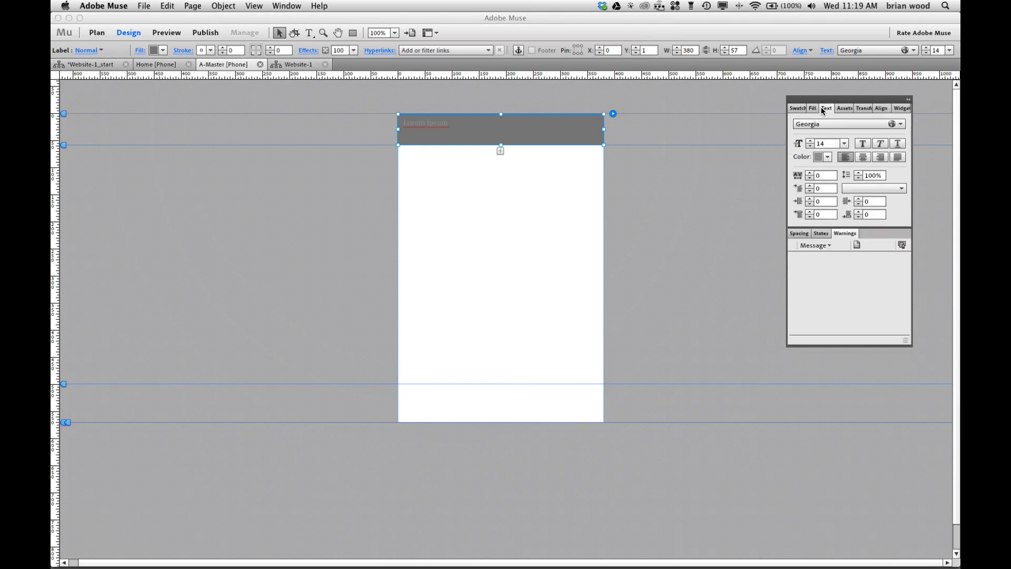
{"action": "left_click", "coordinate": [826, 156]}
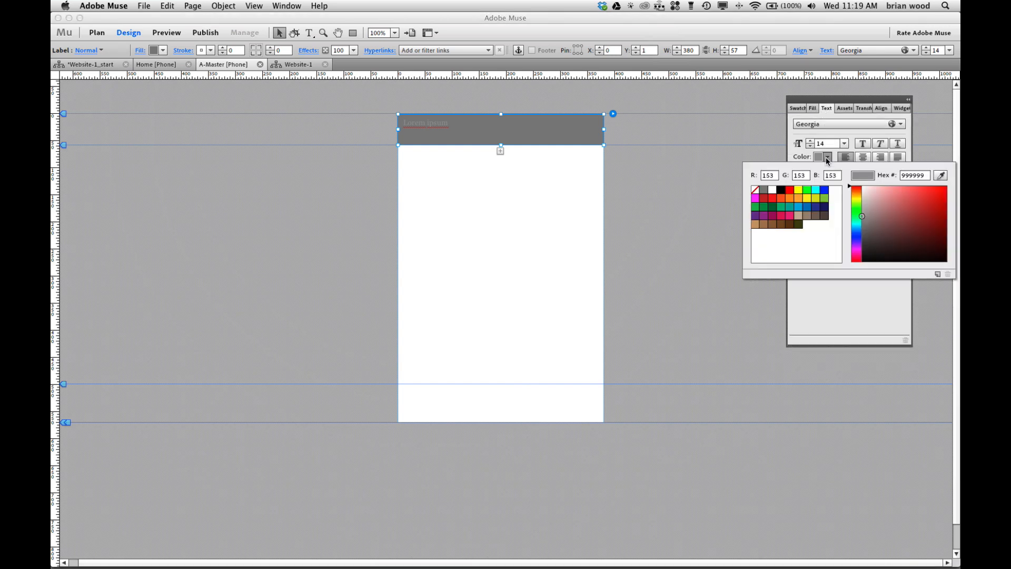
{"action": "left_click", "coordinate": [772, 190]}
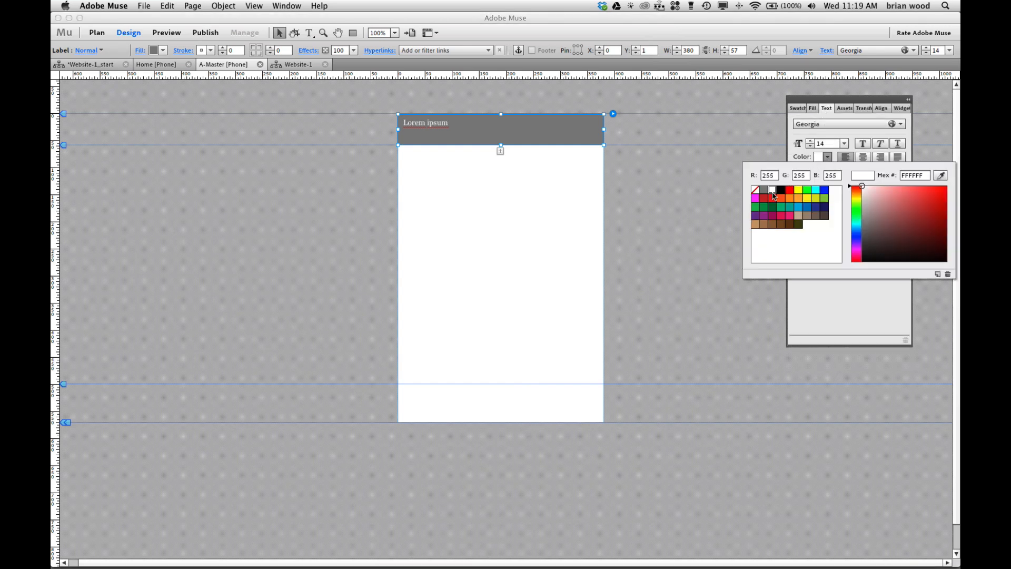
{"action": "left_click", "coordinate": [772, 191]}
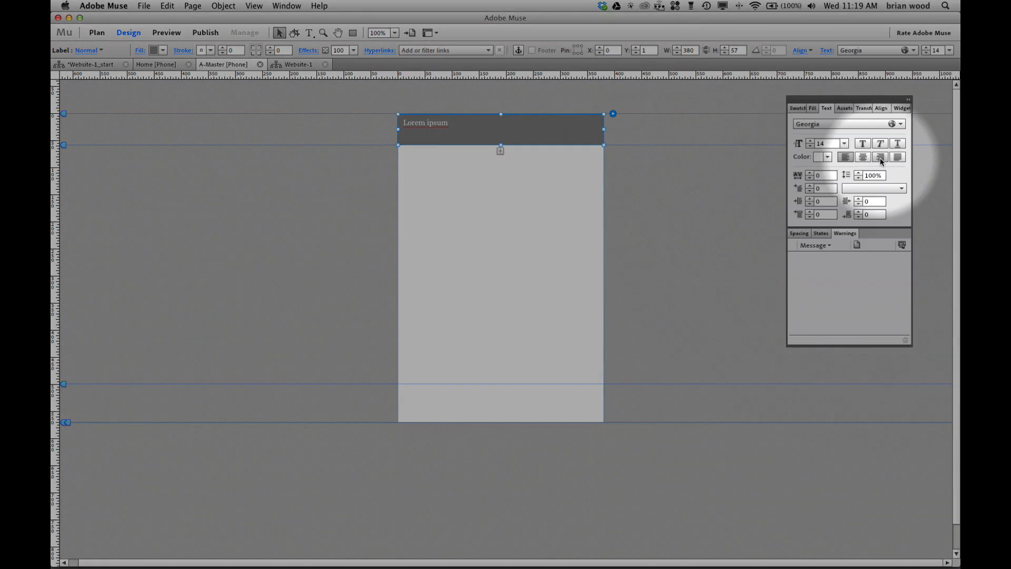
{"action": "left_click", "coordinate": [880, 157]}
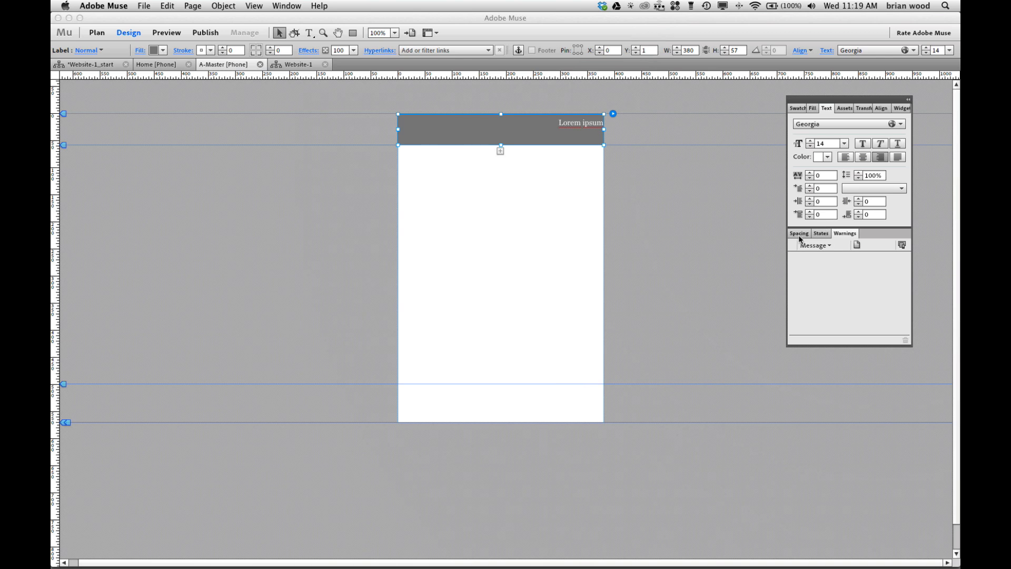
Set the label's right padding to 15 and its top padding to 20
{"action": "left_click", "coordinate": [799, 235]}
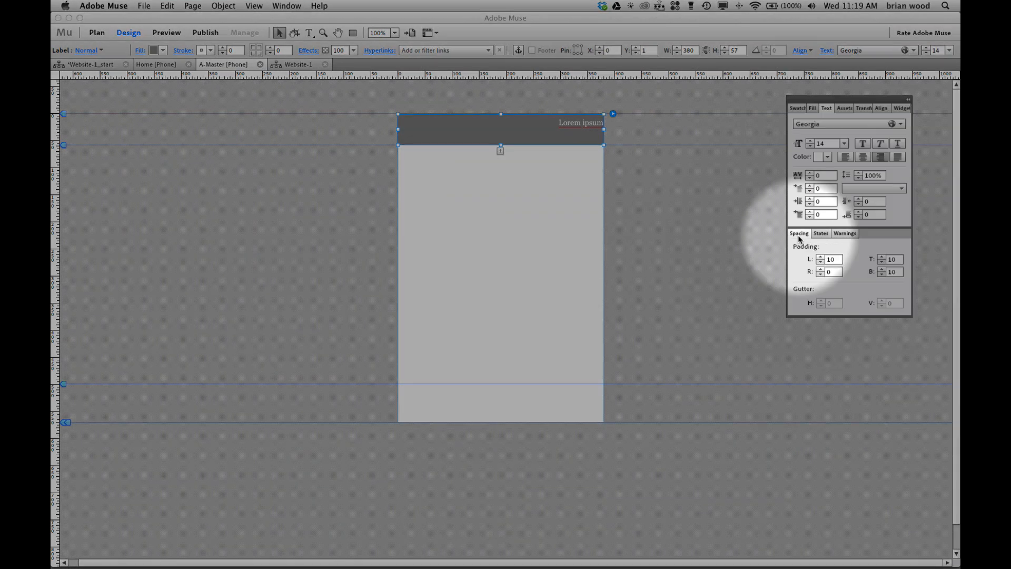
{"action": "left_click", "coordinate": [830, 272]}
{"action": "type", "text": "15"}
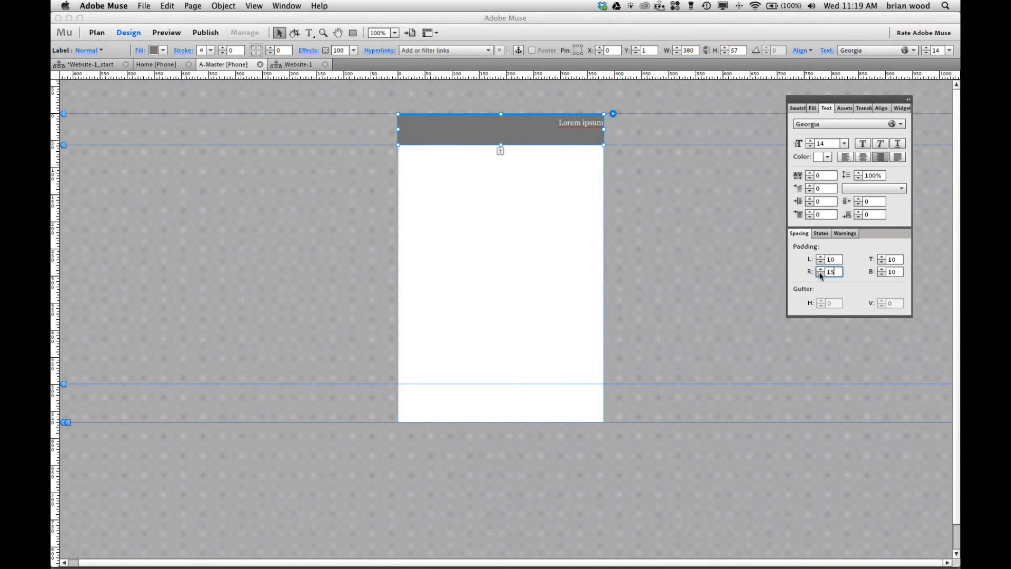
{"action": "key", "text": "Return"}
{"action": "left_click", "coordinate": [886, 260]}
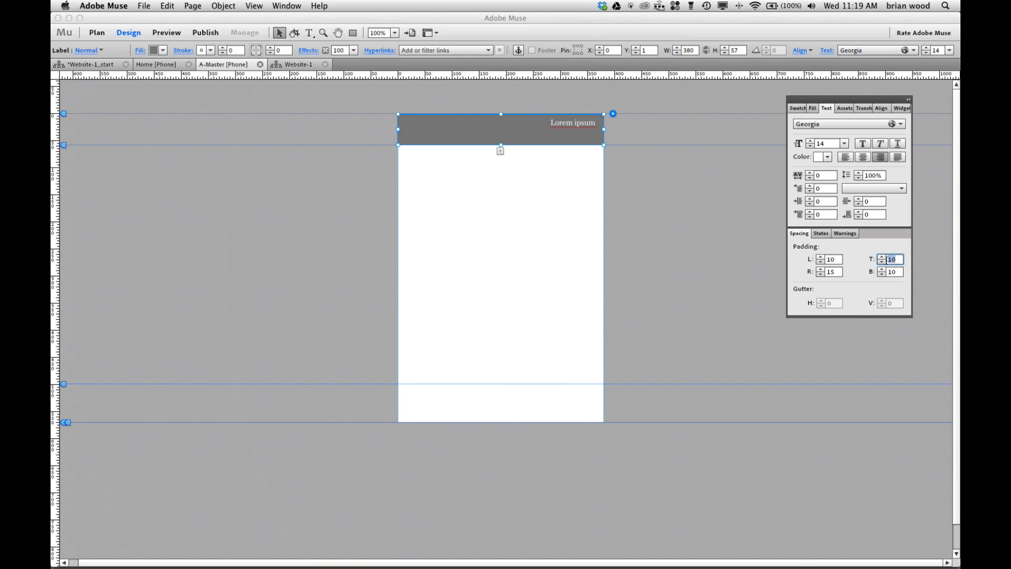
{"action": "type", "text": "20"}
{"action": "key", "text": "Return"}
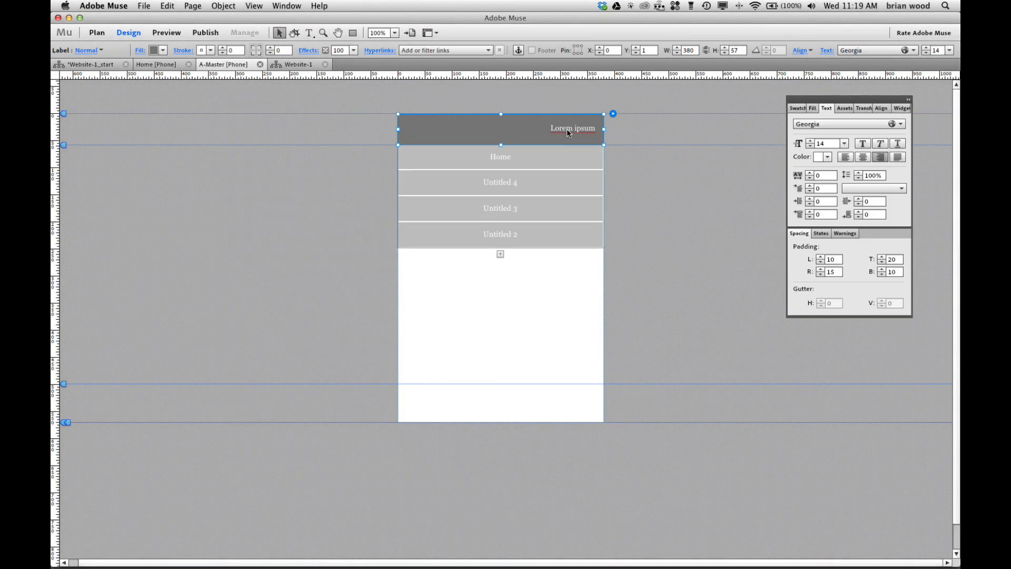
Replace the accordion label's placeholder text with "menu"
{"action": "left_click", "coordinate": [569, 132]}
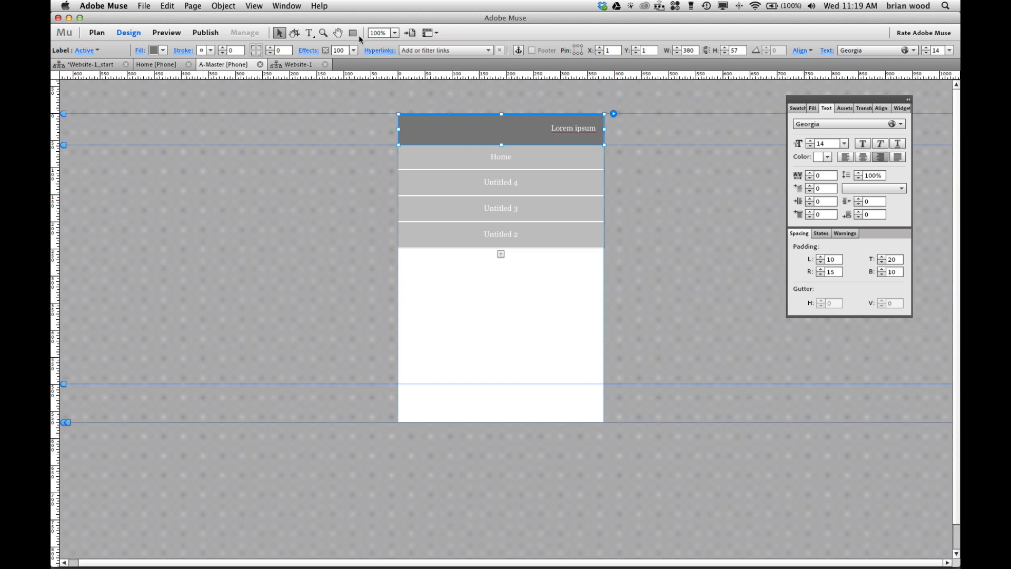
{"action": "left_click", "coordinate": [309, 33]}
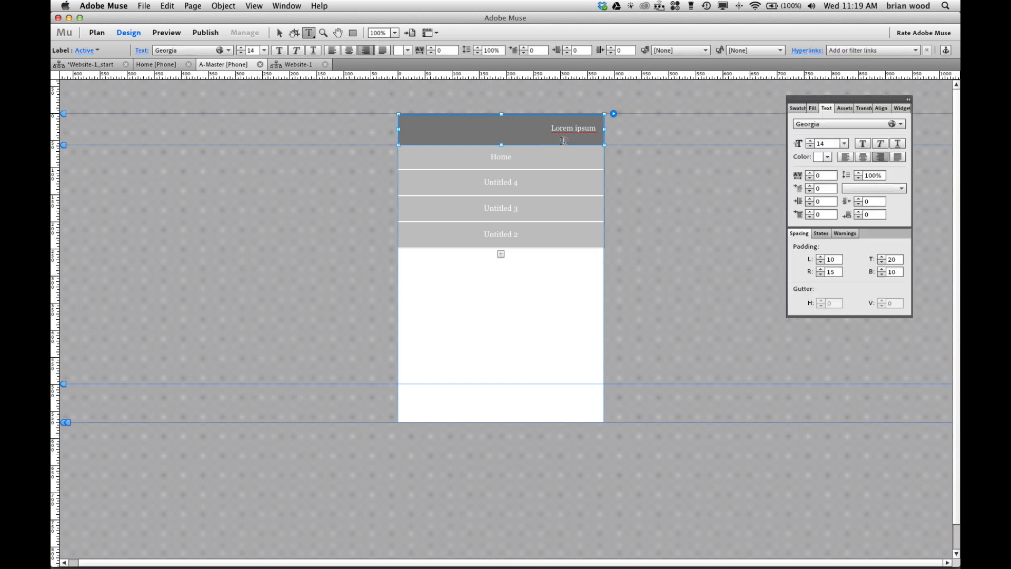
{"action": "left_click", "coordinate": [553, 127]}
{"action": "left_click_drag", "start_coordinate": [552, 127], "coordinate": [586, 134]}
{"action": "key", "text": "BackSpace"}
{"action": "type", "text": "enu"}
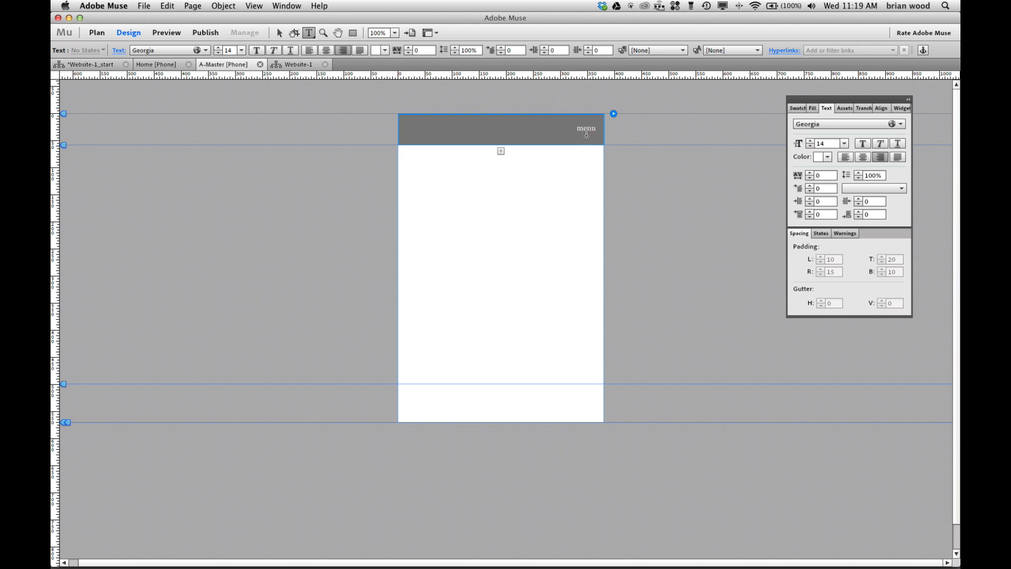
{"action": "key", "text": "Escape"}
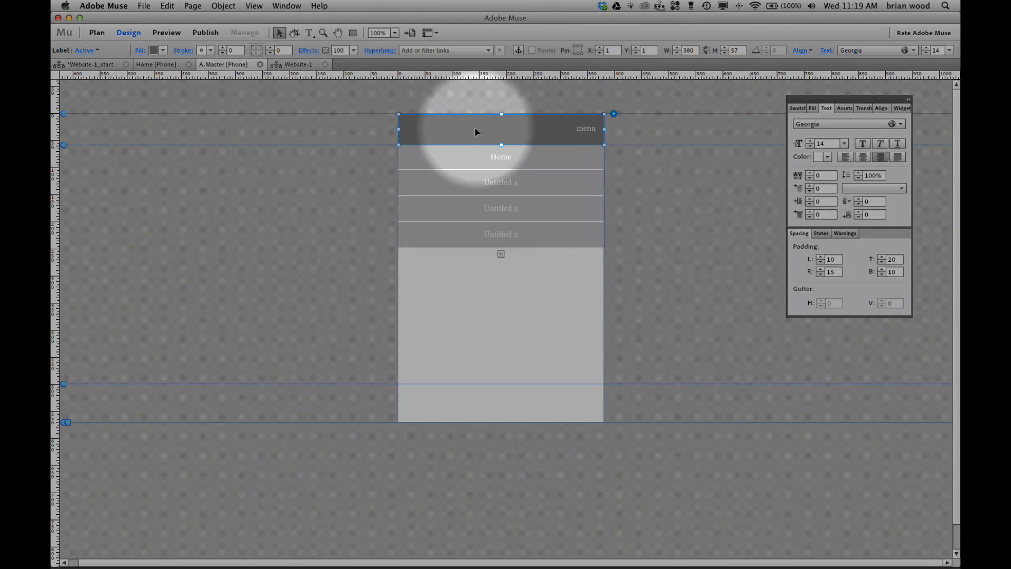
{"action": "key", "text": "Escape"}
Reset the menu label's Mouse Down state, review its other states, and check the accordion opening and closing
{"action": "left_click", "coordinate": [462, 129]}
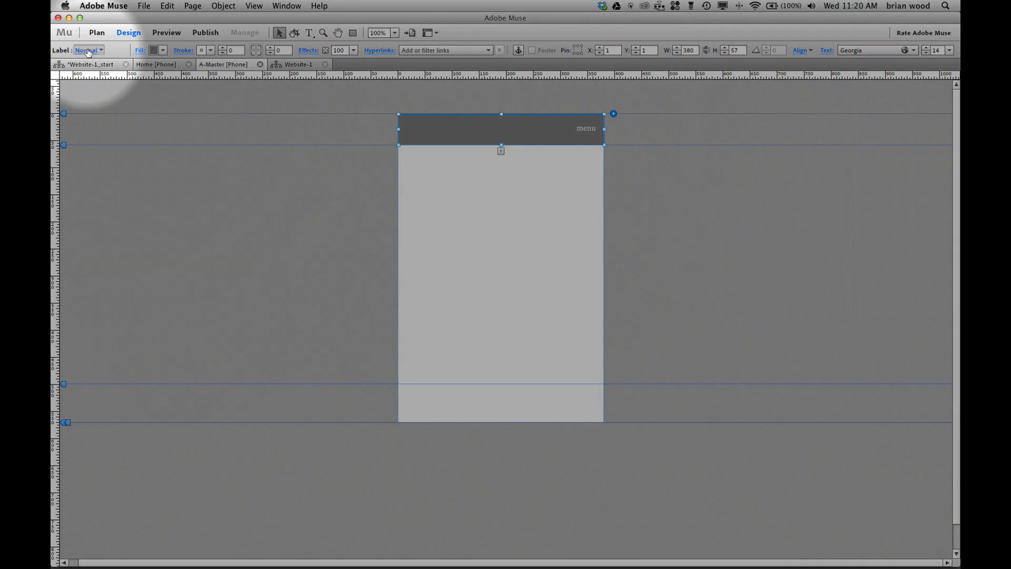
{"action": "left_click", "coordinate": [92, 50]}
{"action": "left_click", "coordinate": [125, 90]}
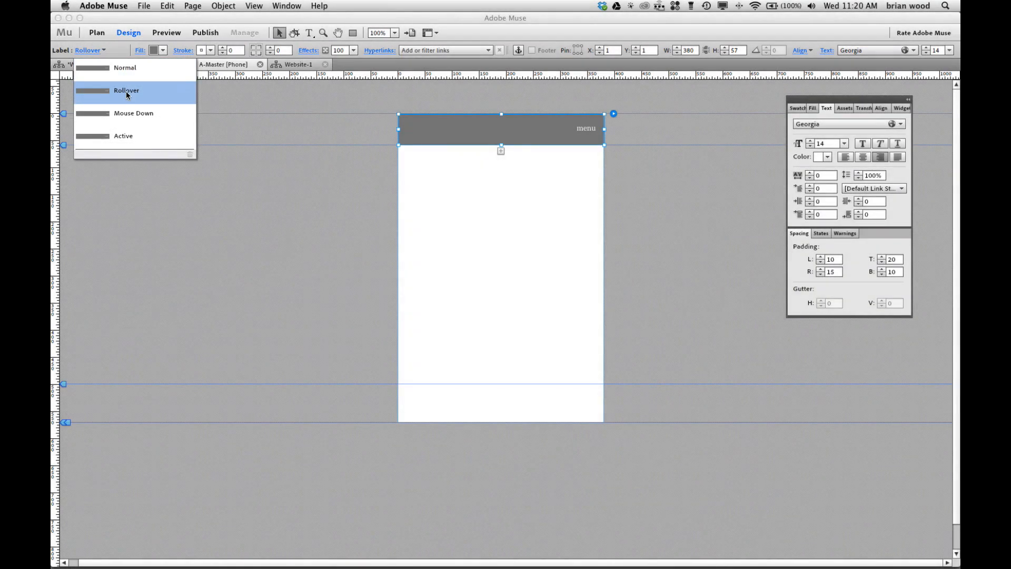
{"action": "left_click", "coordinate": [129, 115]}
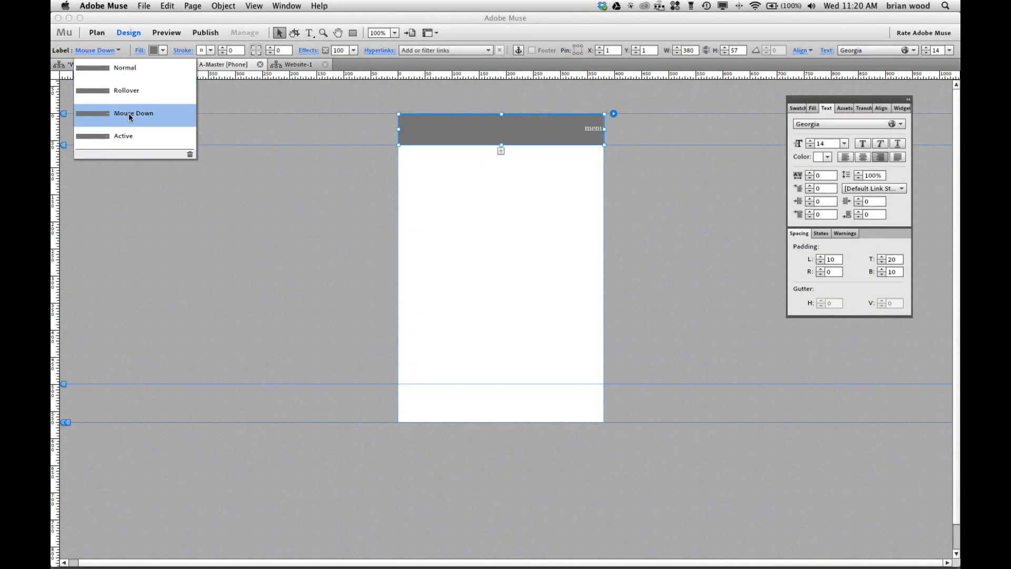
{"action": "left_click", "coordinate": [190, 156]}
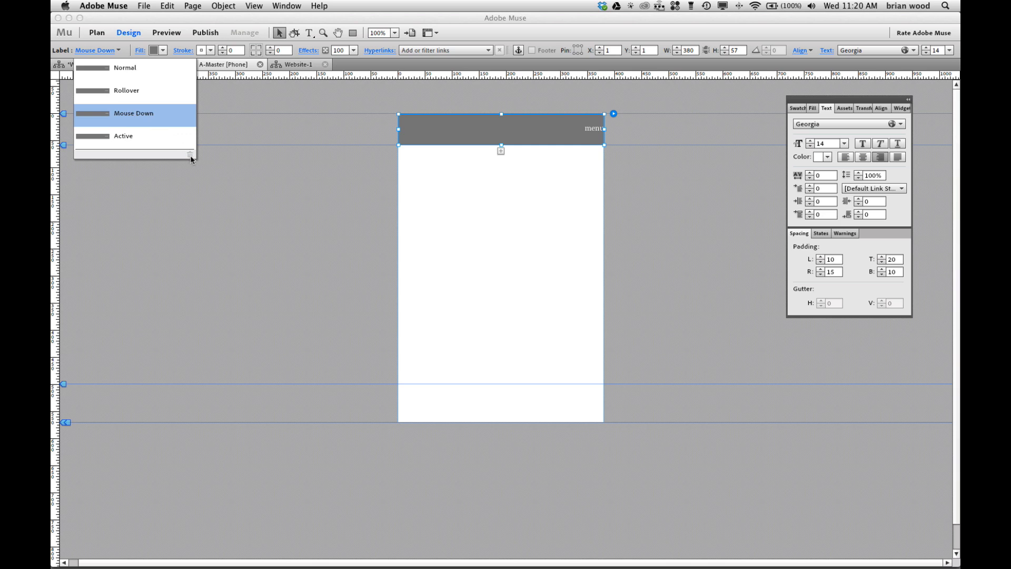
{"action": "left_click", "coordinate": [138, 142]}
{"action": "left_click", "coordinate": [114, 113]}
{"action": "left_click", "coordinate": [112, 90]}
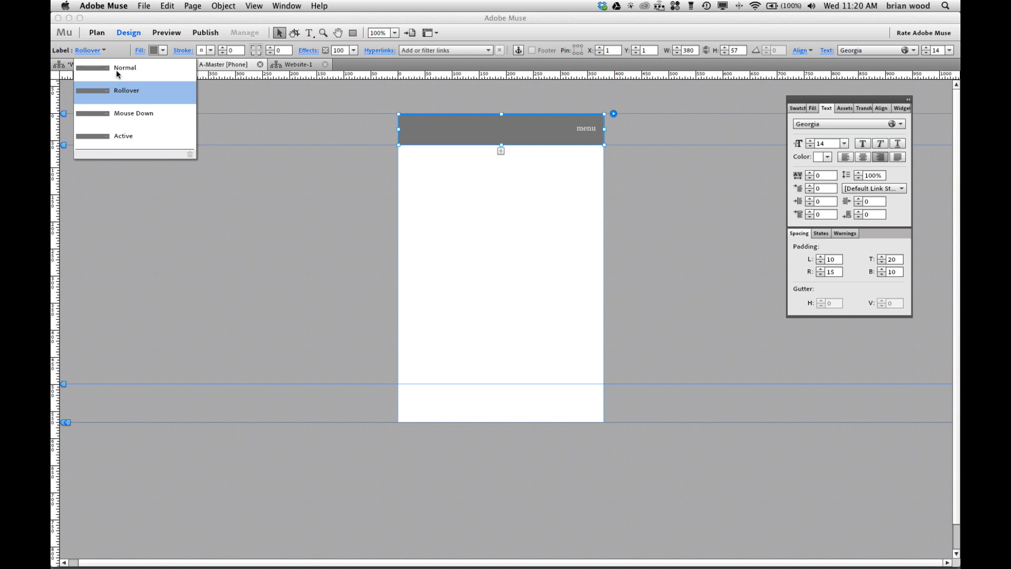
{"action": "left_click", "coordinate": [116, 70]}
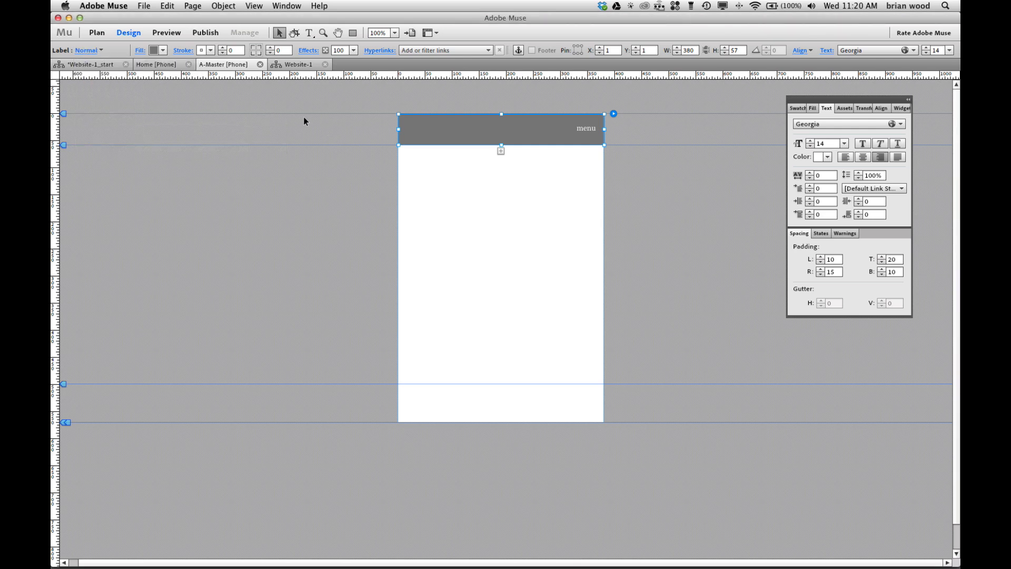
{"action": "left_click", "coordinate": [523, 128]}
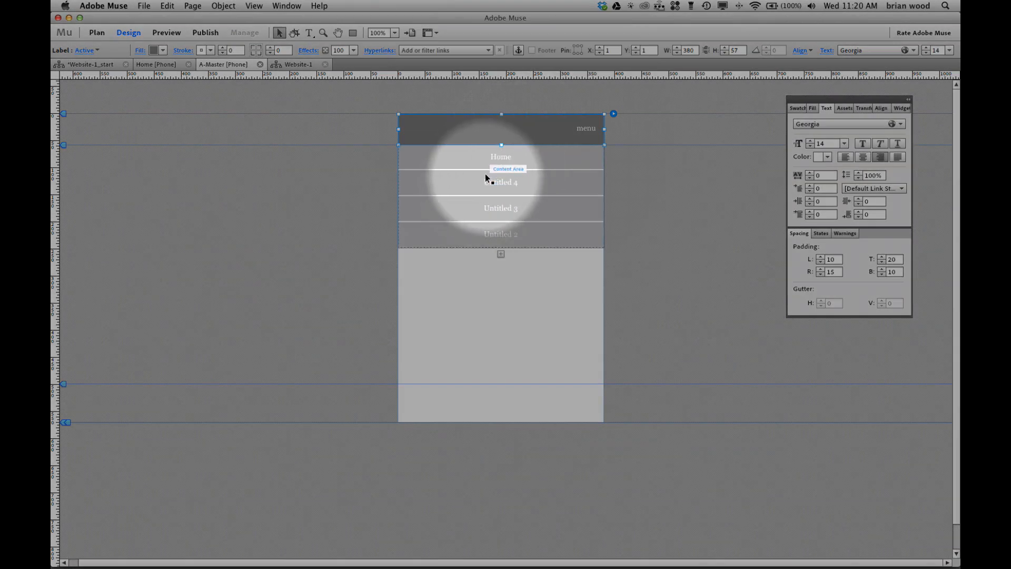
{"action": "left_click", "coordinate": [497, 132]}
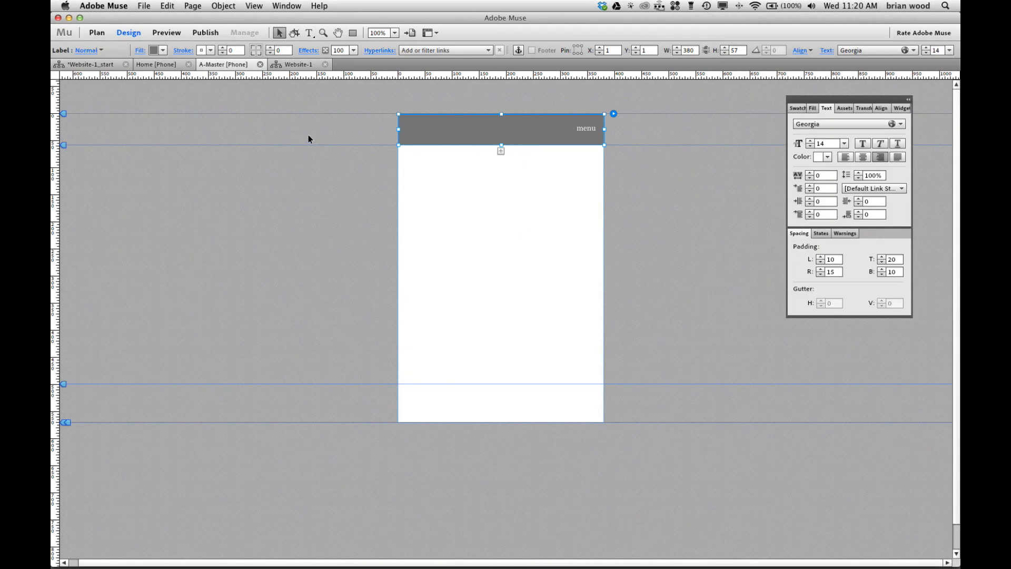
Return to the site plan of Website-1_start and save the site
{"action": "left_click", "coordinate": [89, 63]}
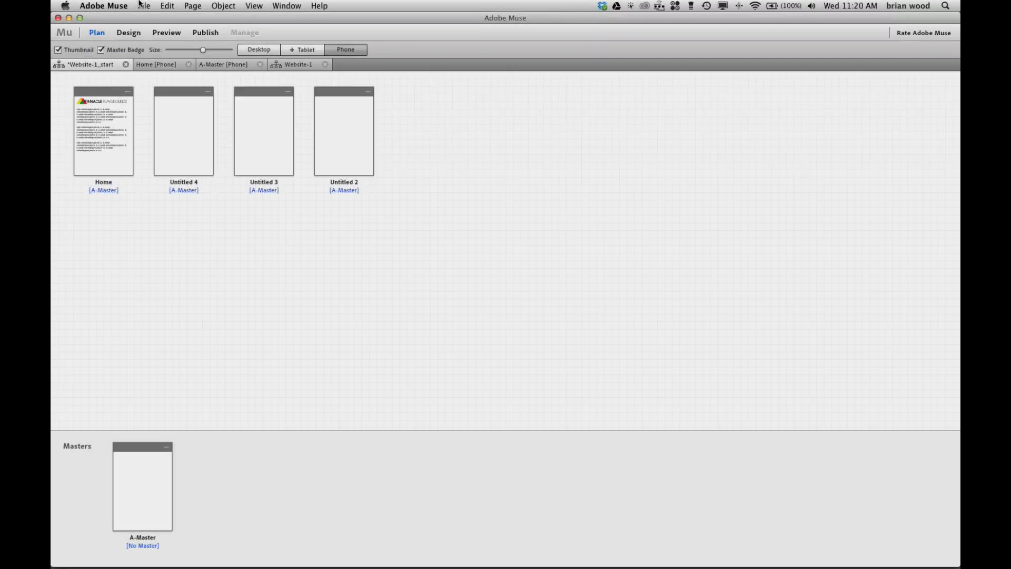
{"action": "left_click", "coordinate": [144, 6]}
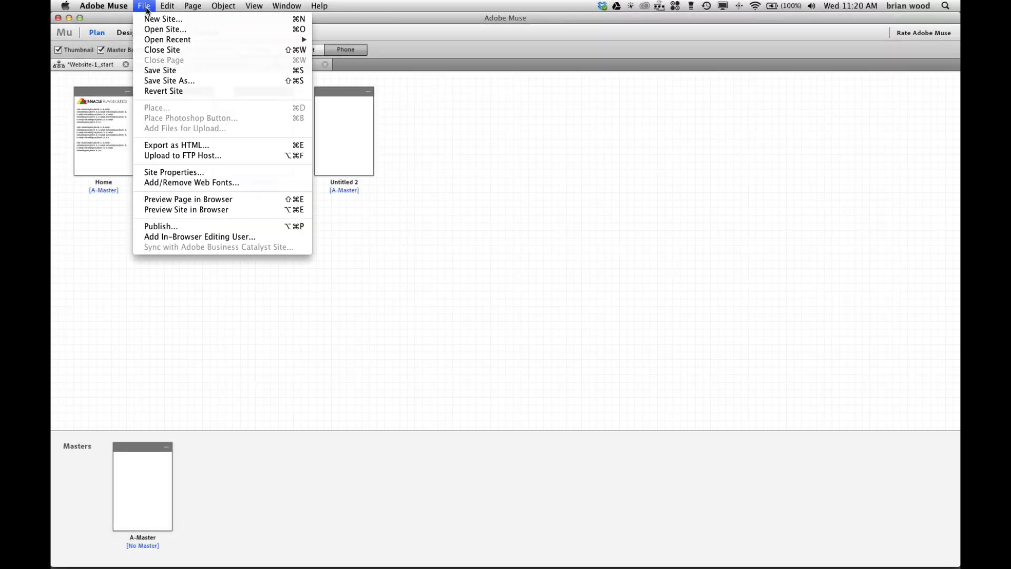
{"action": "left_click", "coordinate": [157, 70]}
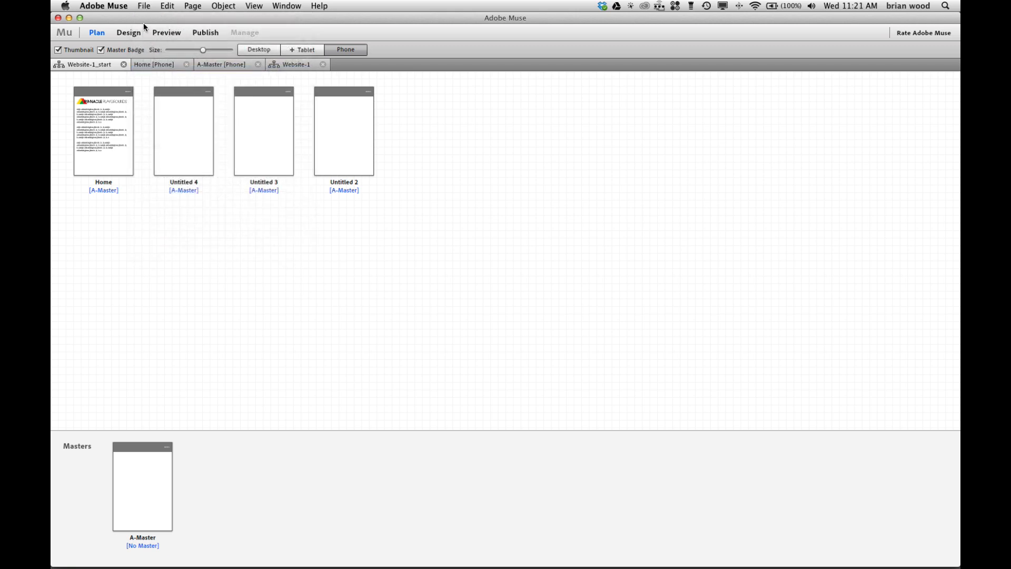
Preview the entire site in the browser, make the browser window narrower, and close the preview
{"action": "left_click", "coordinate": [143, 5]}
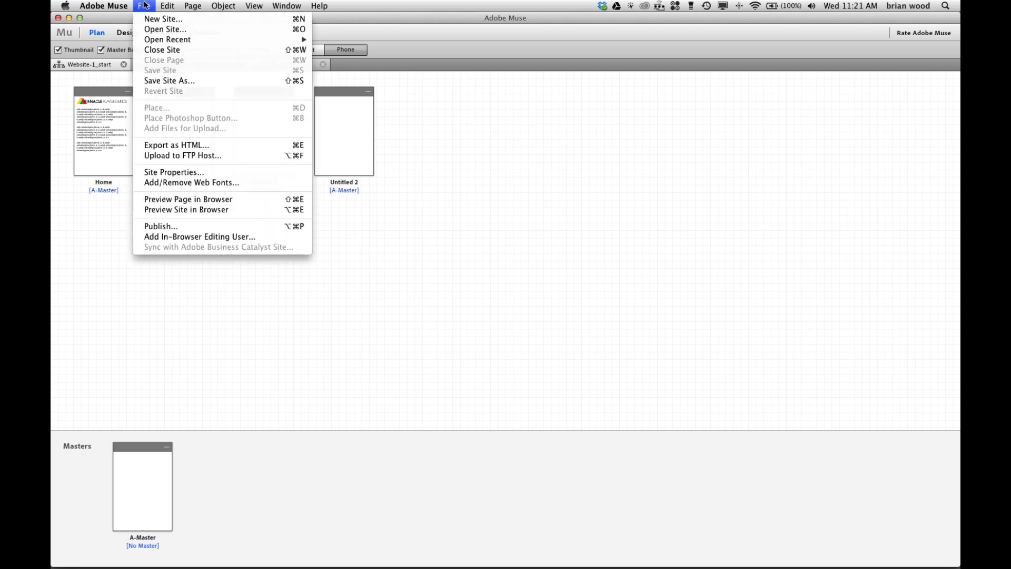
{"action": "left_click", "coordinate": [185, 210]}
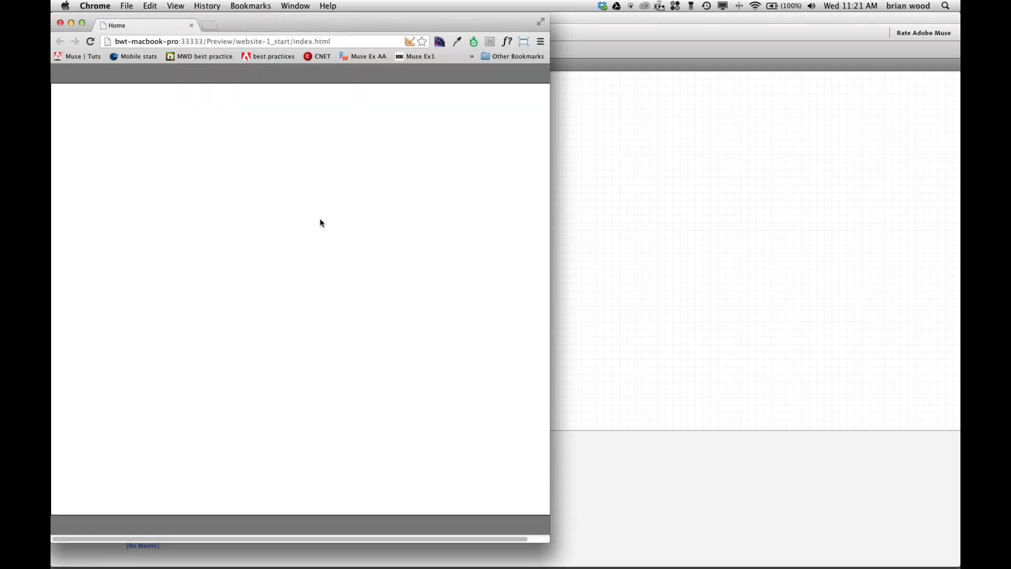
{"action": "left_click_drag", "start_coordinate": [551, 542], "coordinate": [444, 559]}
{"action": "key", "text": "super+w"}
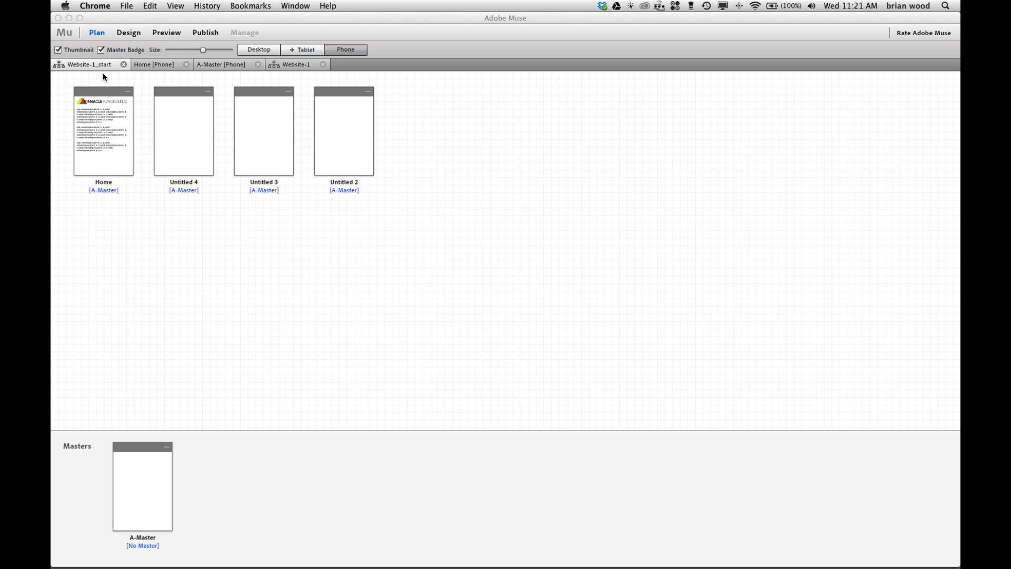
Open the phone Home page for design, preview that page in the browser, and narrow the browser window to about 400 pixels wide
{"action": "mouse_move", "coordinate": [110, 127]}
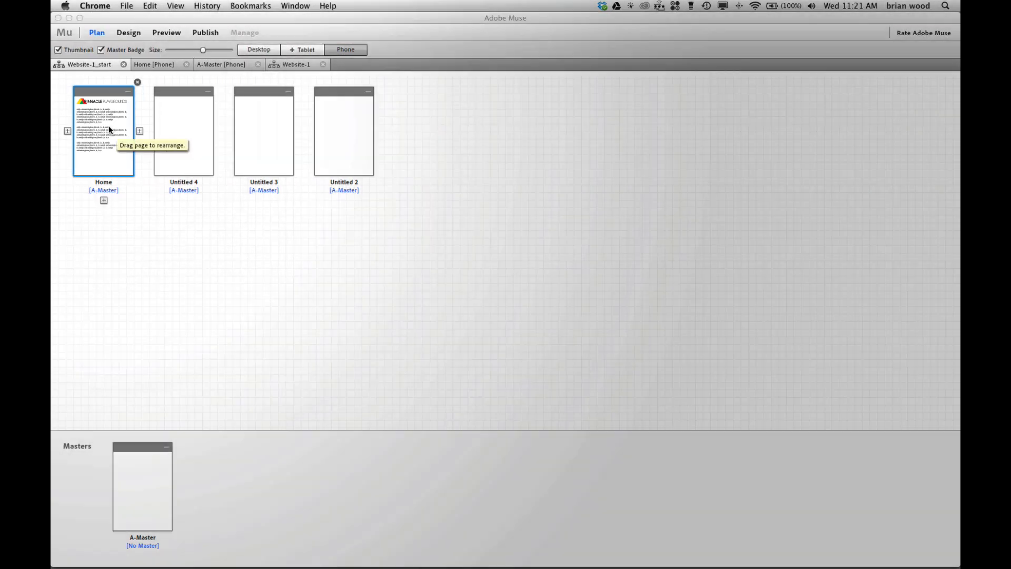
{"action": "double_click", "coordinate": [108, 126]}
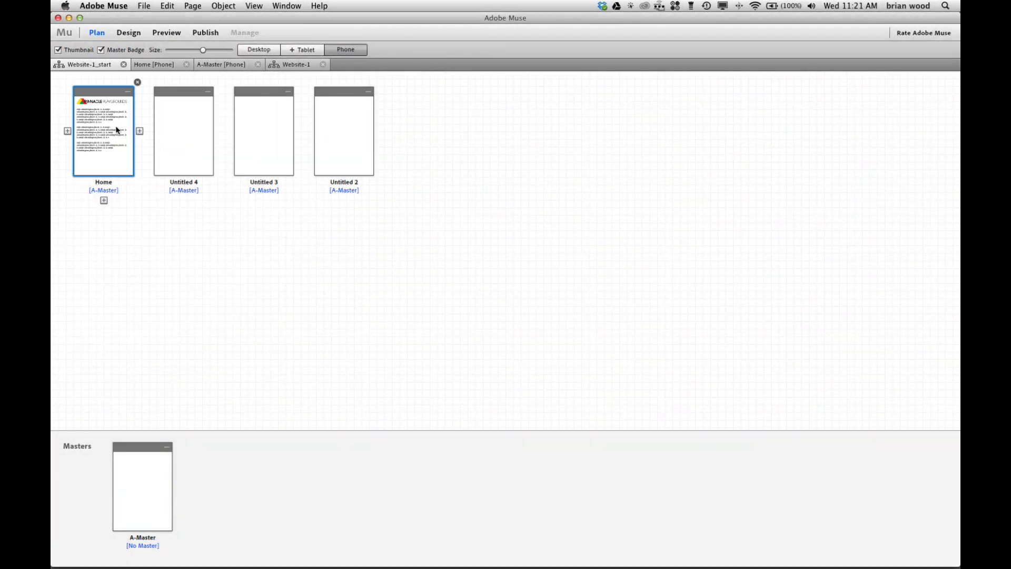
{"action": "left_click", "coordinate": [144, 6]}
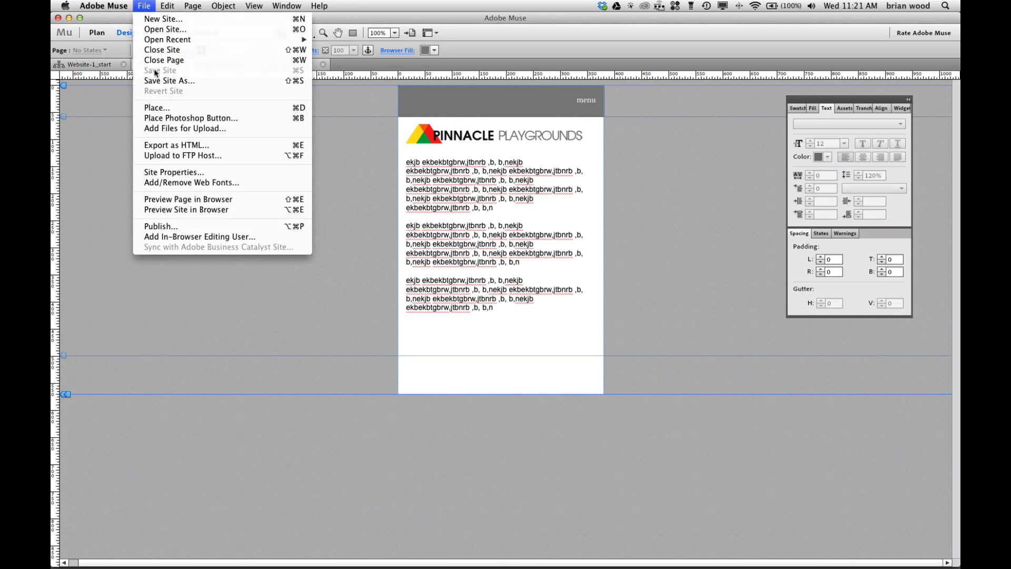
{"action": "left_click", "coordinate": [191, 200]}
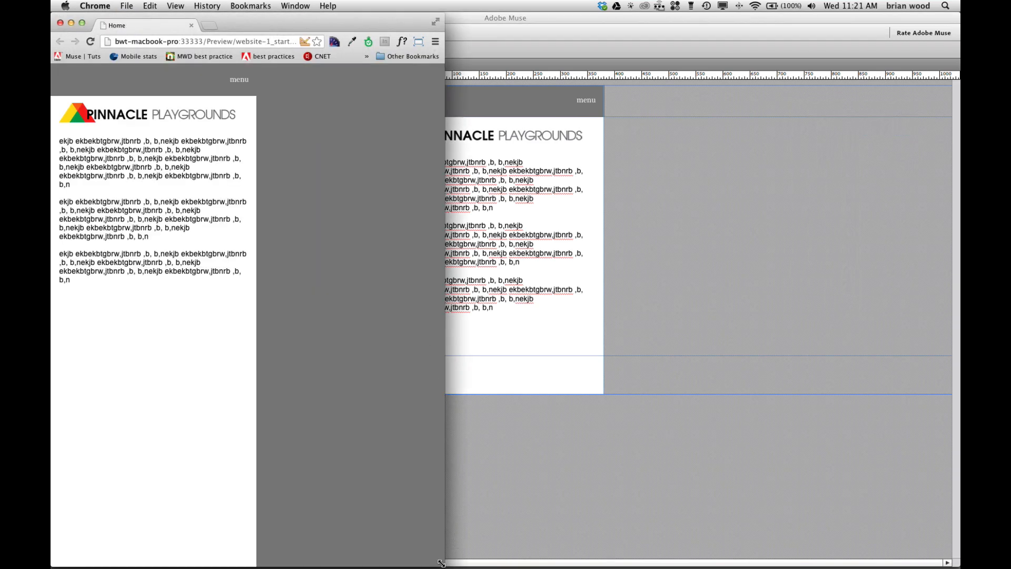
{"action": "left_click_drag", "start_coordinate": [441, 563], "coordinate": [267, 548]}
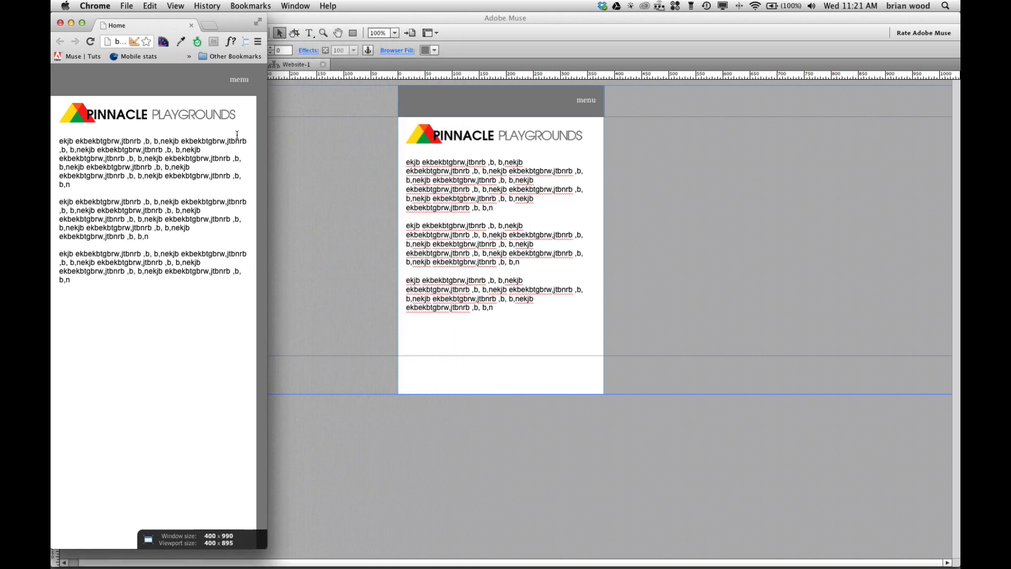
Test the drop-down by expanding and collapsing "menu" in the browser preview, and switch back to Adobe Muse
{"action": "left_click", "coordinate": [239, 81]}
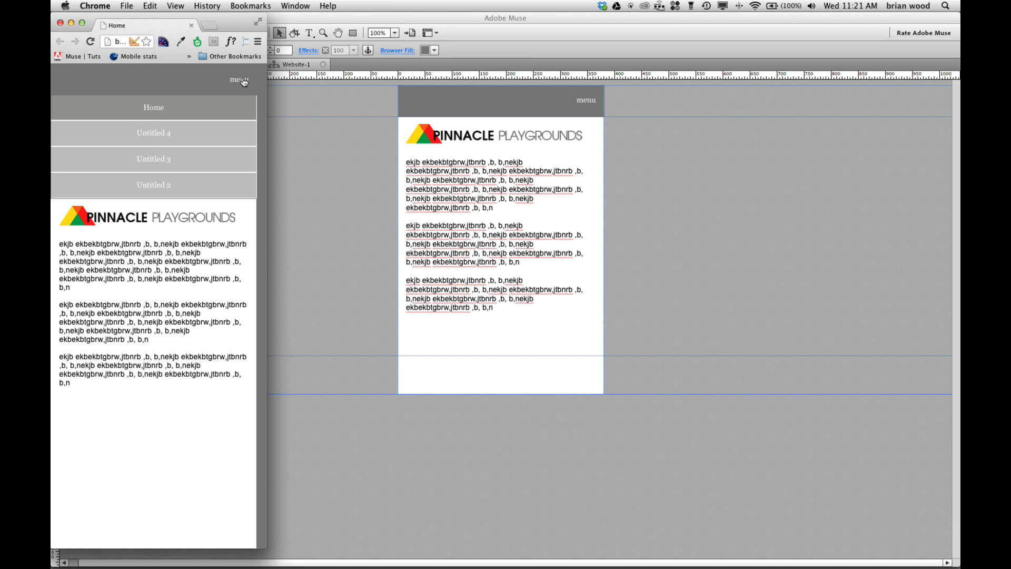
{"action": "left_click", "coordinate": [241, 81]}
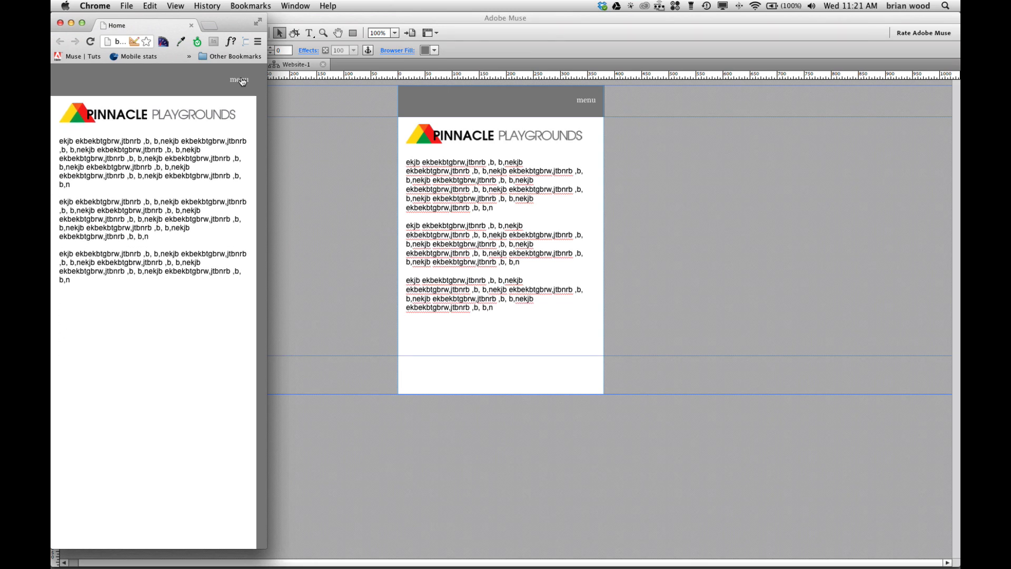
{"action": "left_click", "coordinate": [241, 80]}
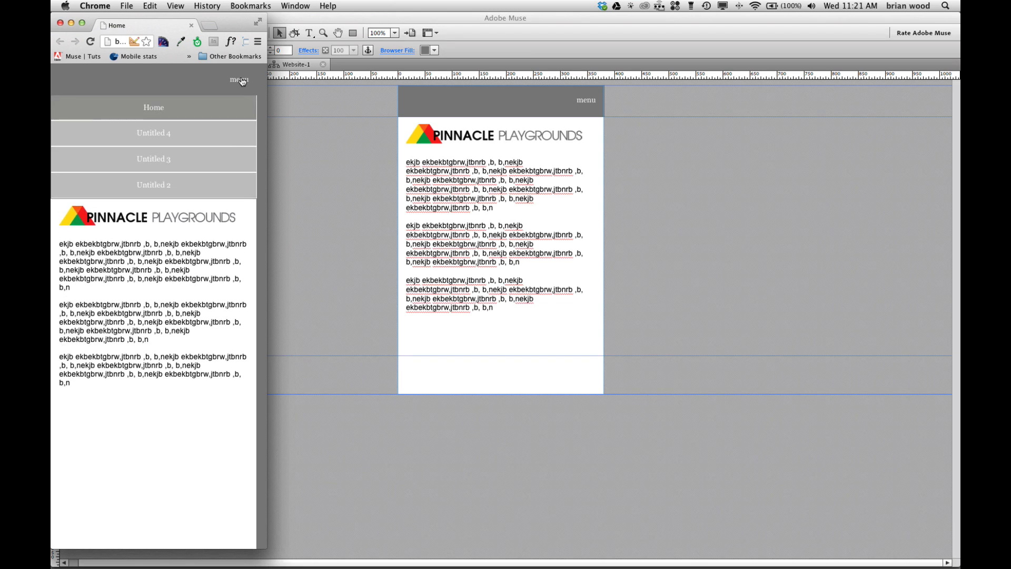
{"action": "left_click", "coordinate": [314, 146]}
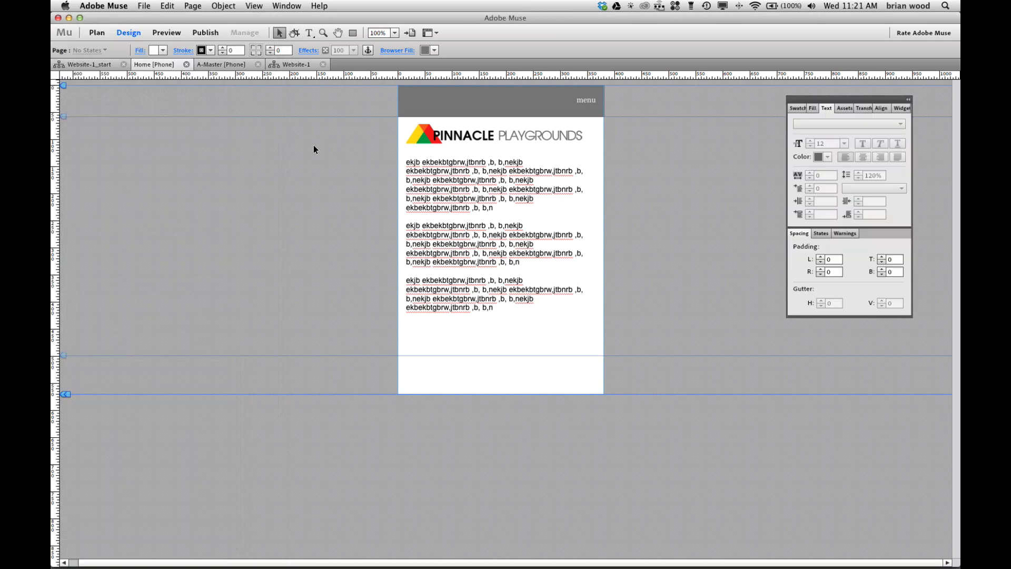